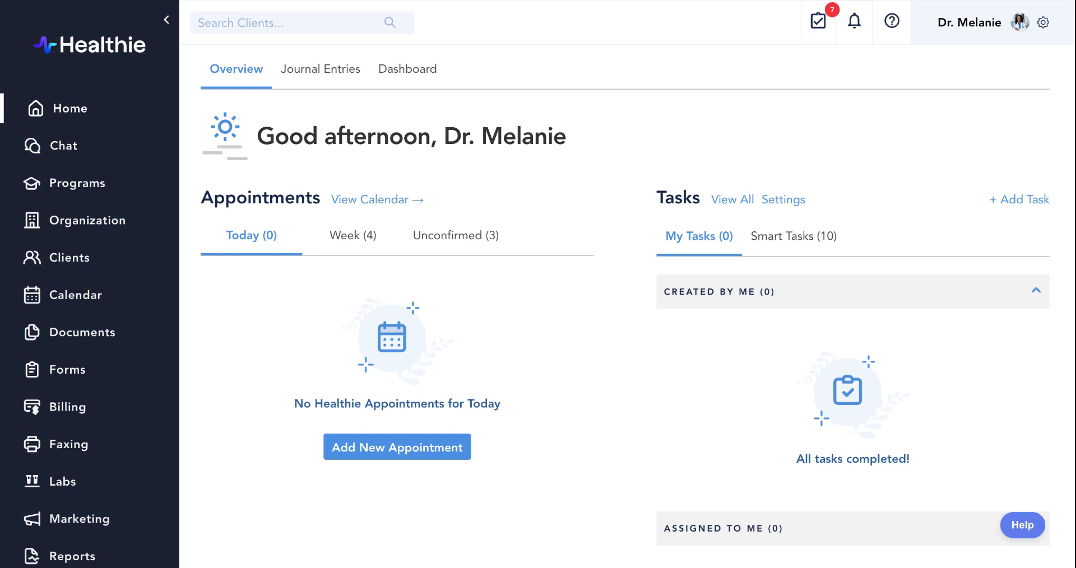
Step: Open the organization's settings and submit its name, NPI, tax ID and address details
click(1043, 26)
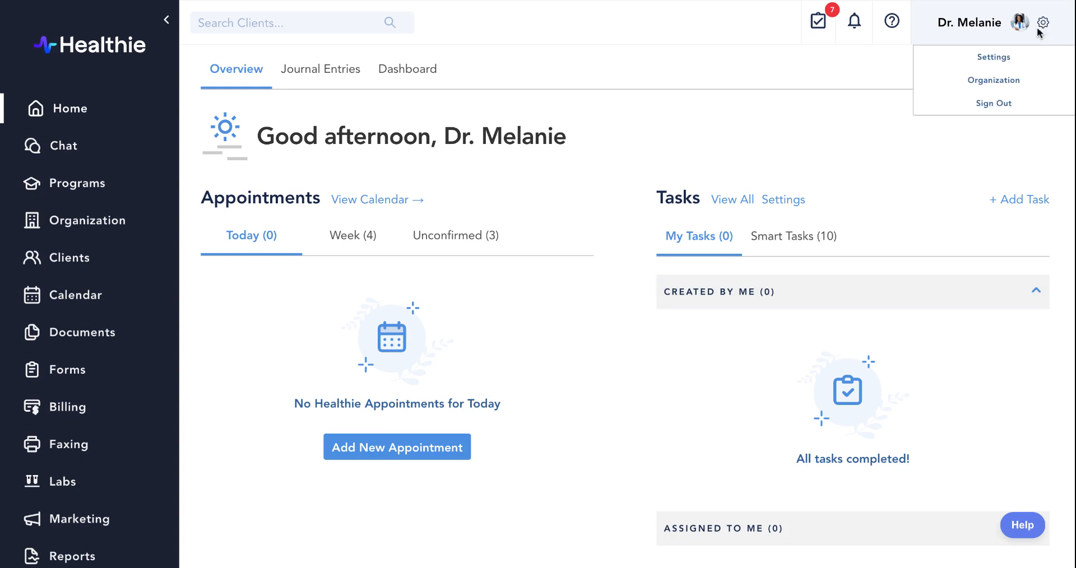
click(1015, 82)
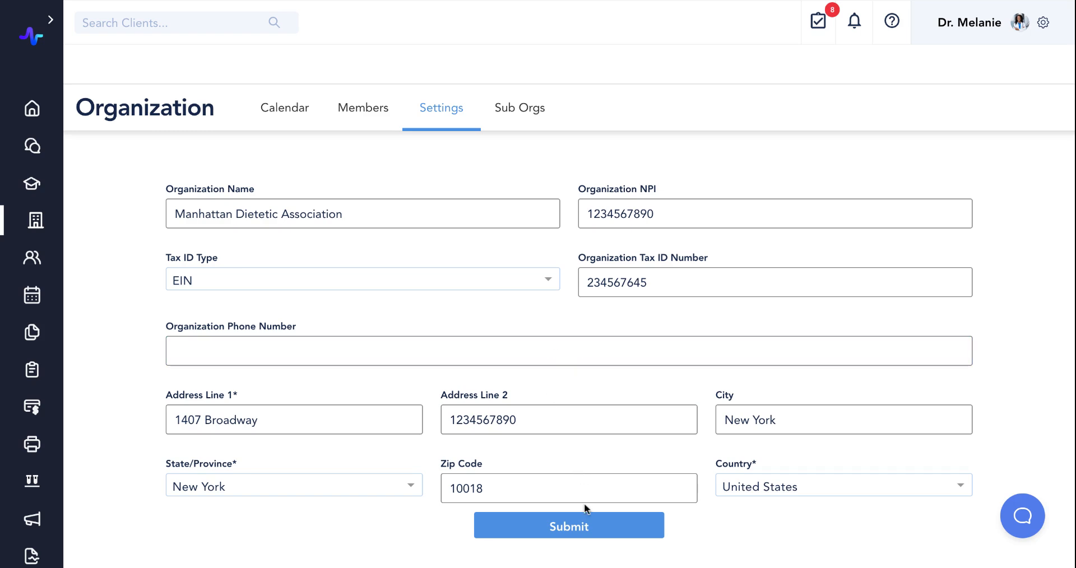
click(574, 526)
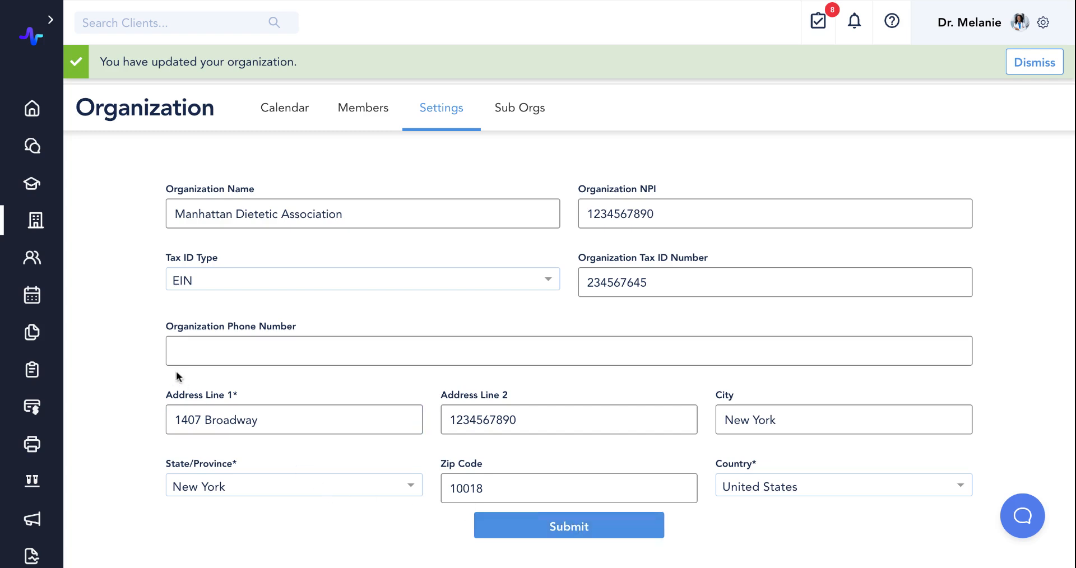
Step: Go to the Organization section and view its list of members
click(51, 21)
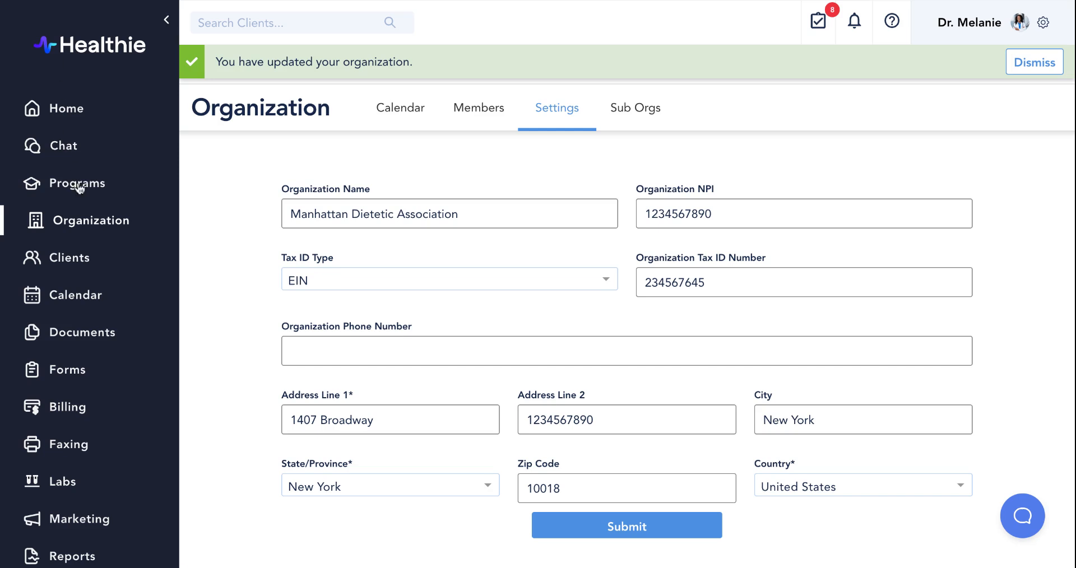
click(91, 225)
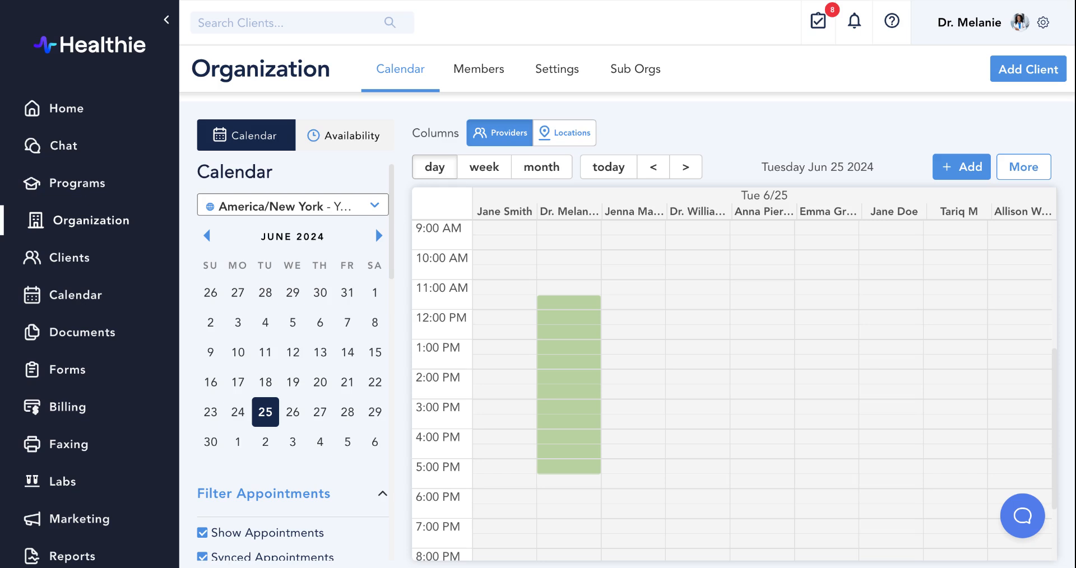
click(479, 70)
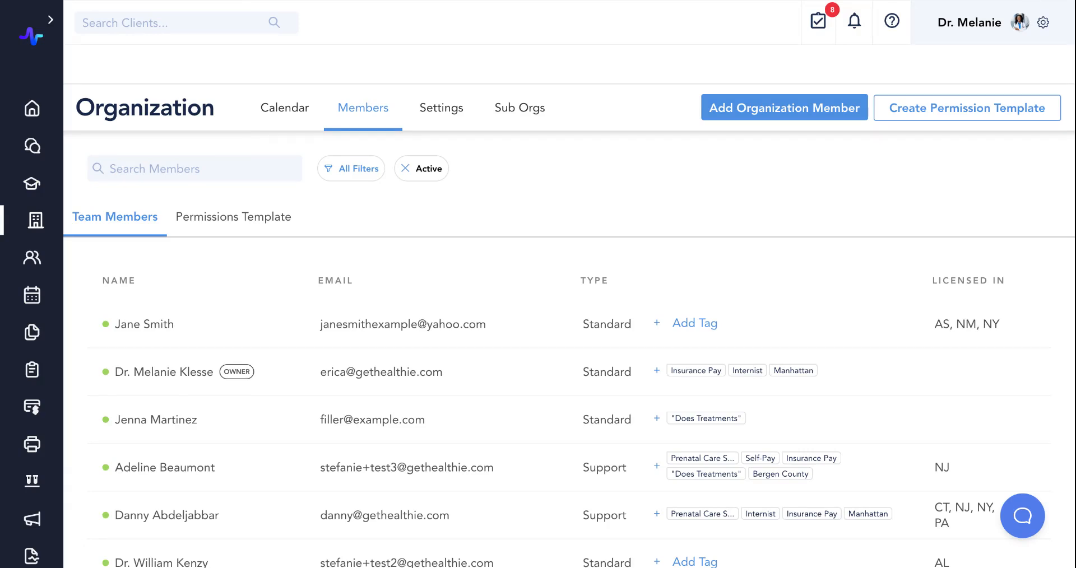
Step: View the organization calendar by week, by day with location columns, and by day with provider columns
click(51, 21)
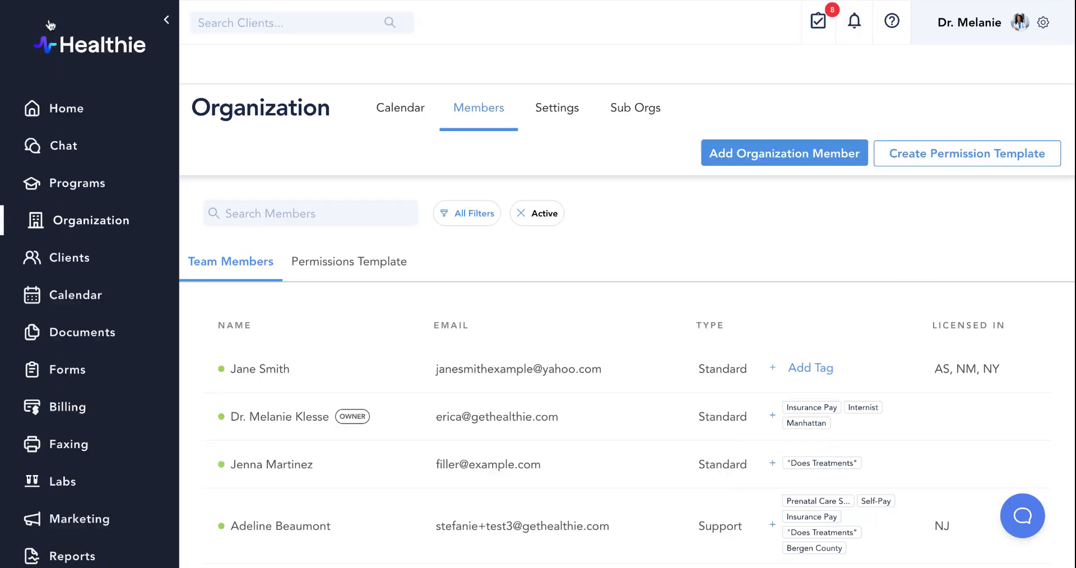
click(94, 229)
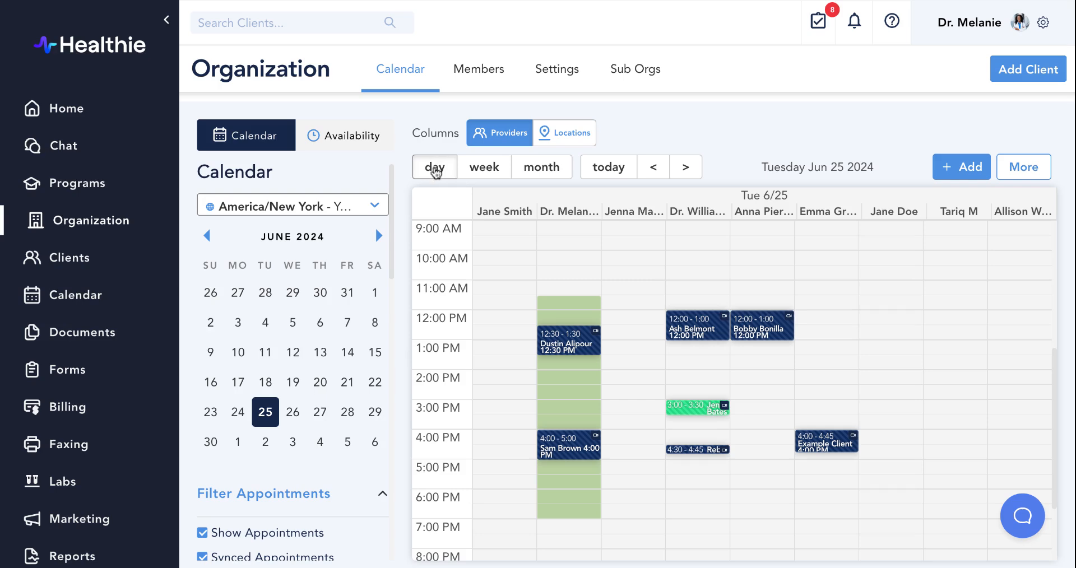
click(486, 168)
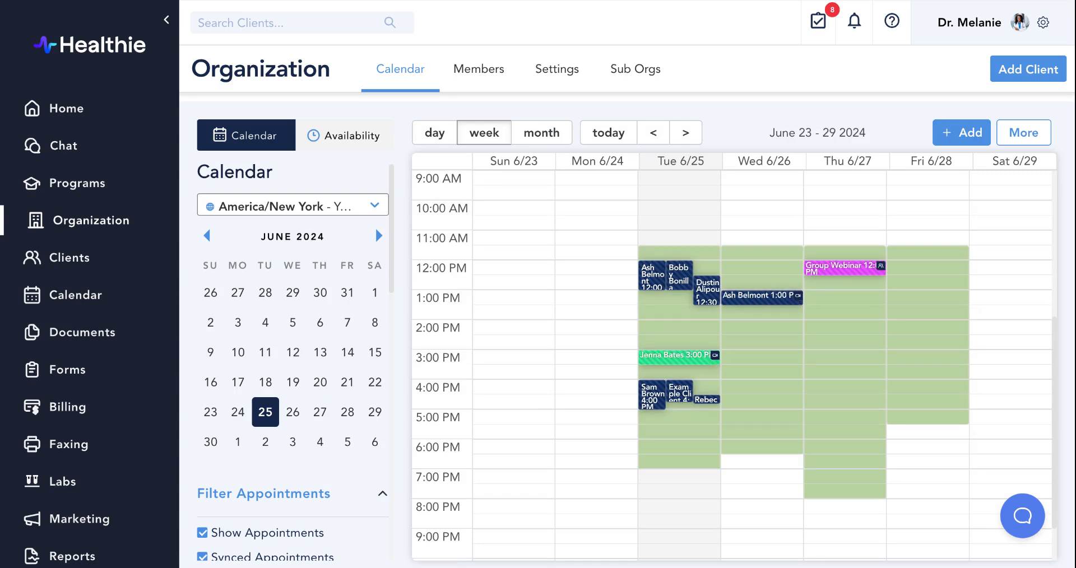
click(433, 139)
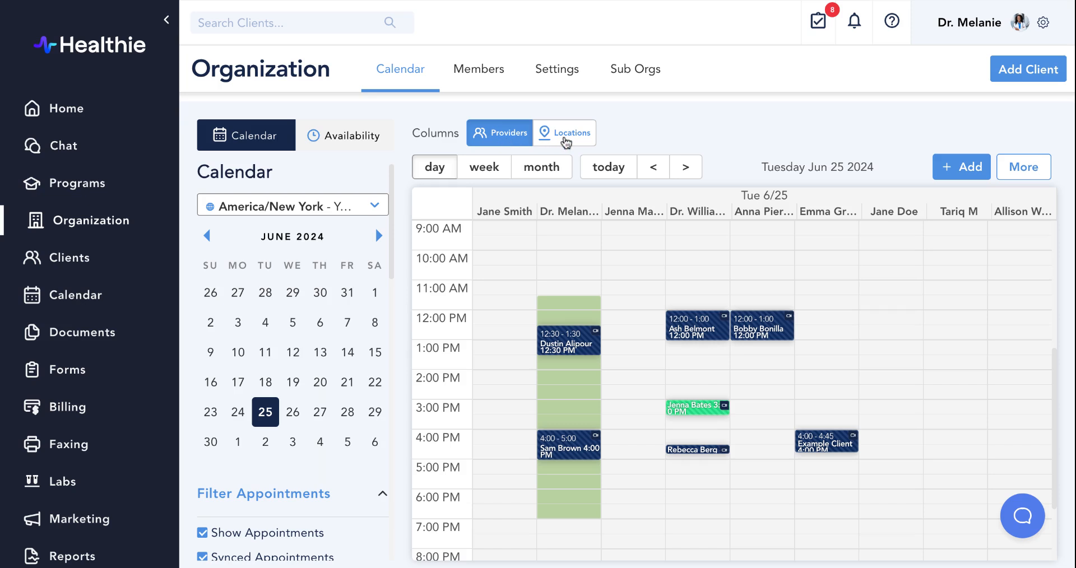
click(565, 143)
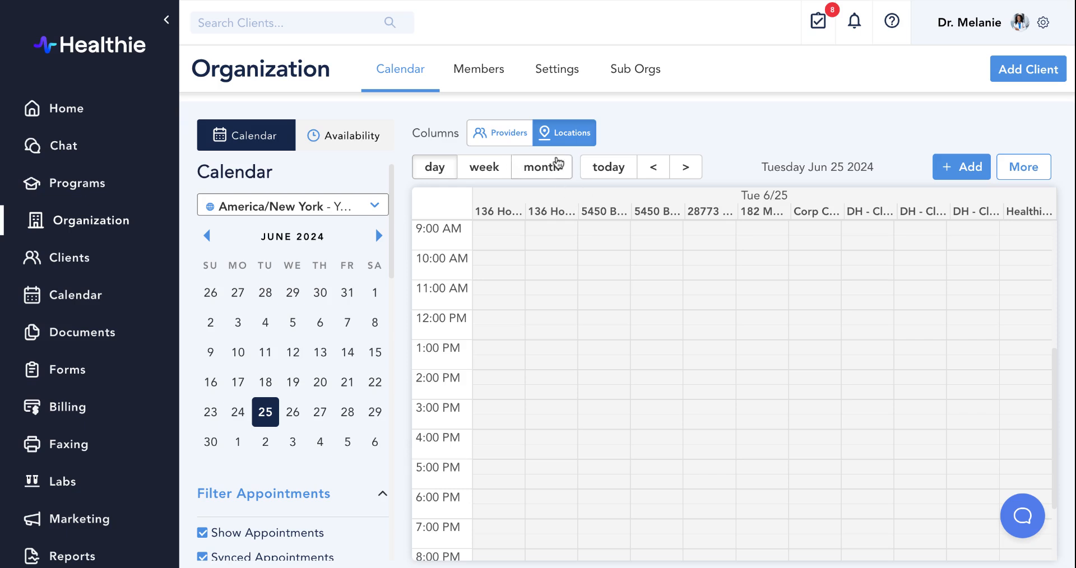
click(504, 133)
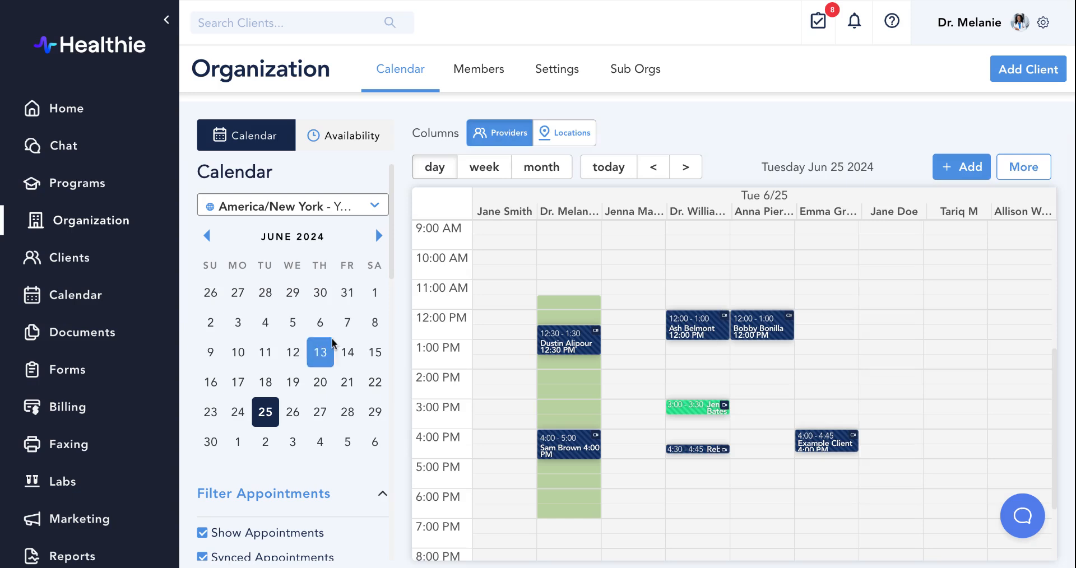
Step: Review the organization calendar's filters for appointments, availability and providers, down to the View By Provider list
scroll(331, 338, down, 5)
scroll(331, 337, down, 1)
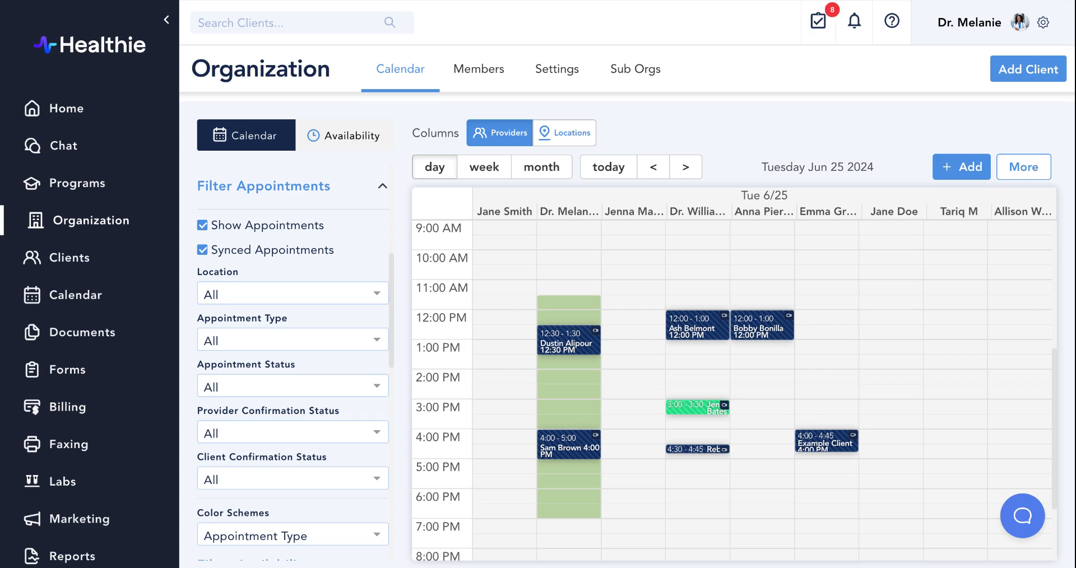
scroll(293, 374, up, 1)
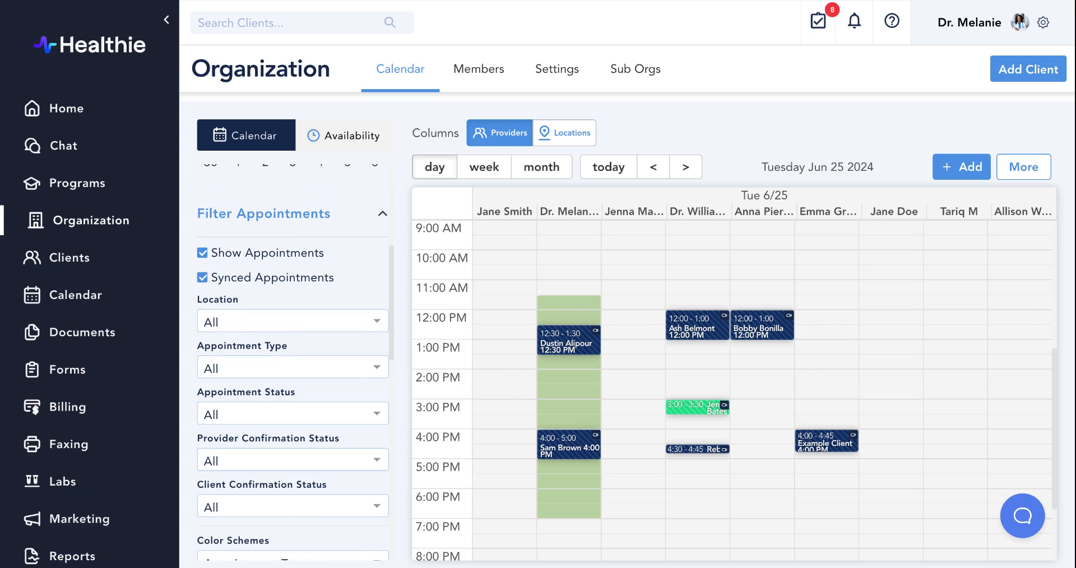
scroll(293, 374, down, 2)
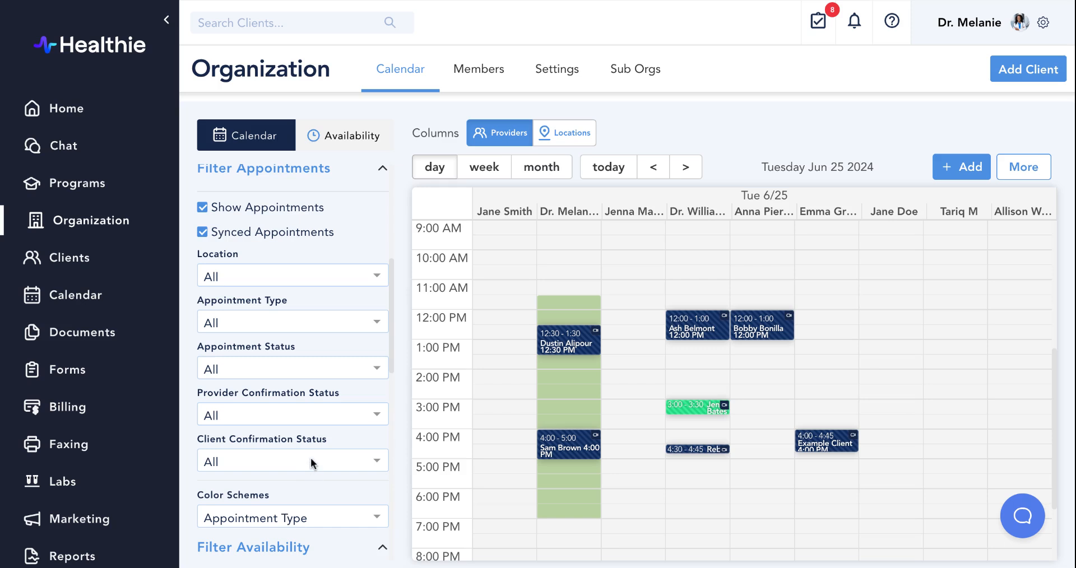
scroll(310, 458, down, 2)
scroll(271, 418, down, 3)
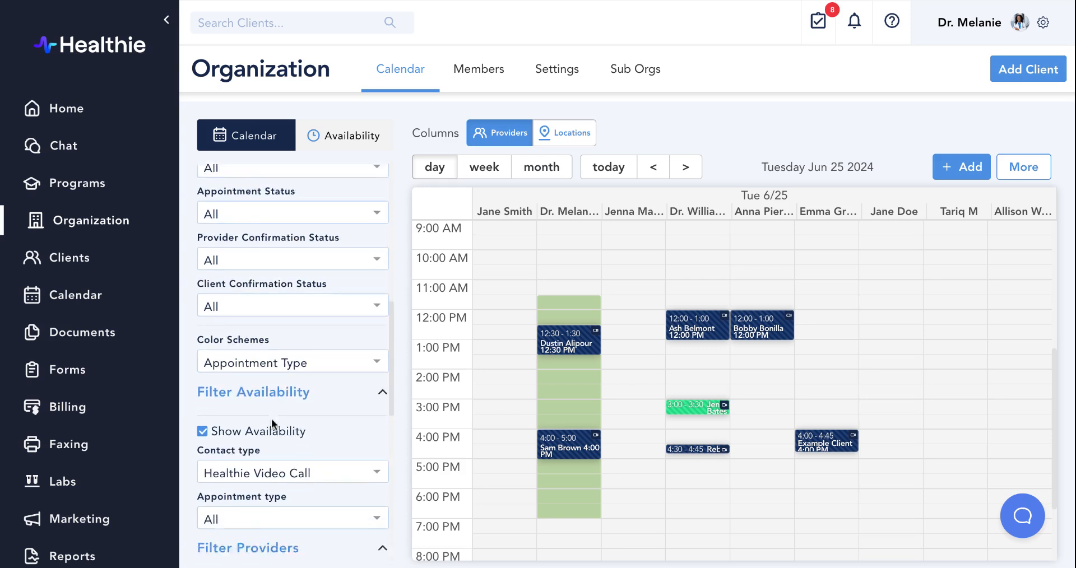
scroll(238, 379, down, 5)
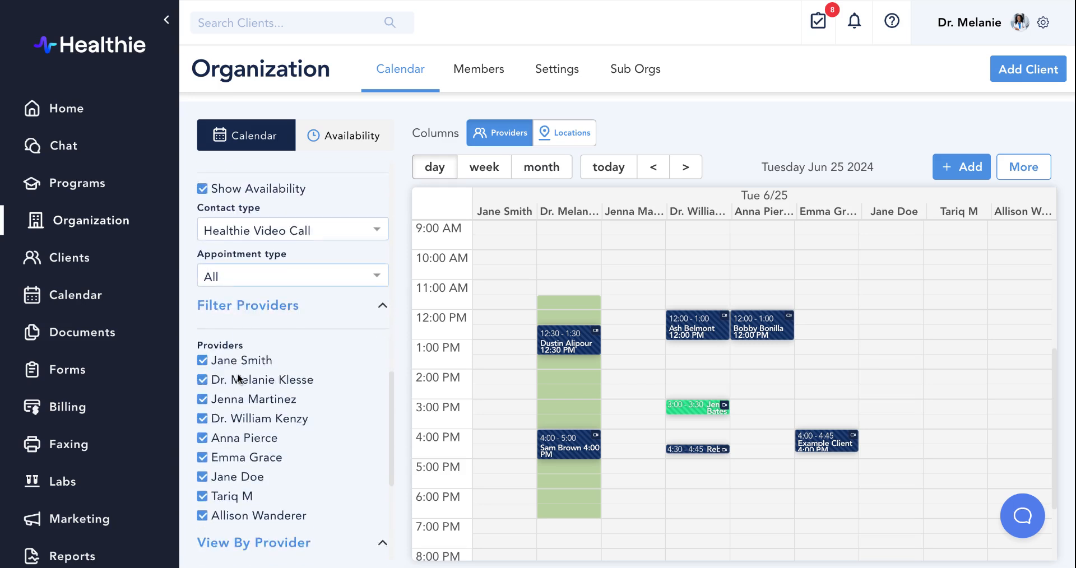
scroll(268, 411, down, 2)
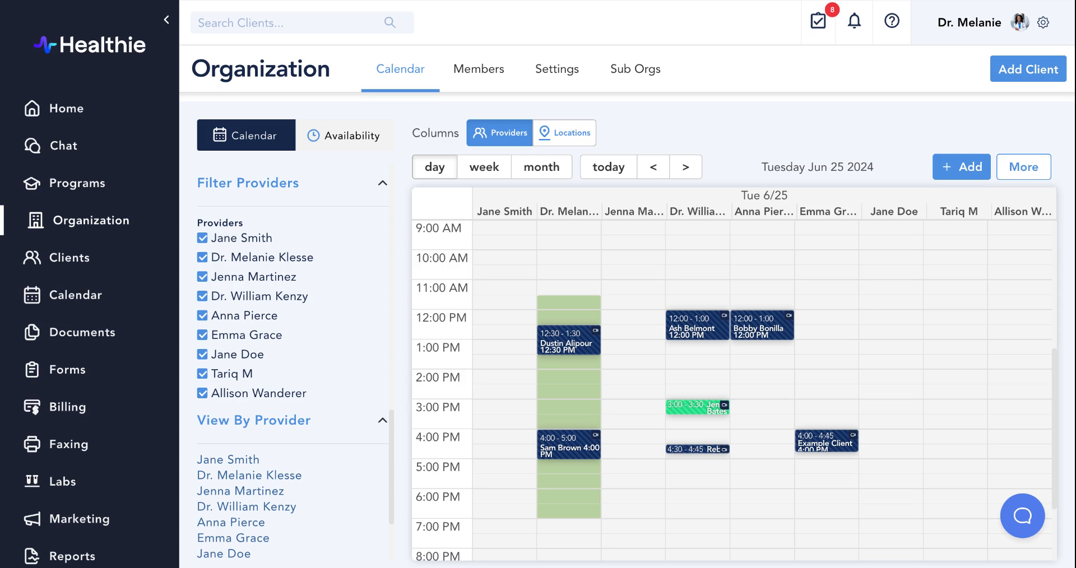
scroll(295, 361, down, 3)
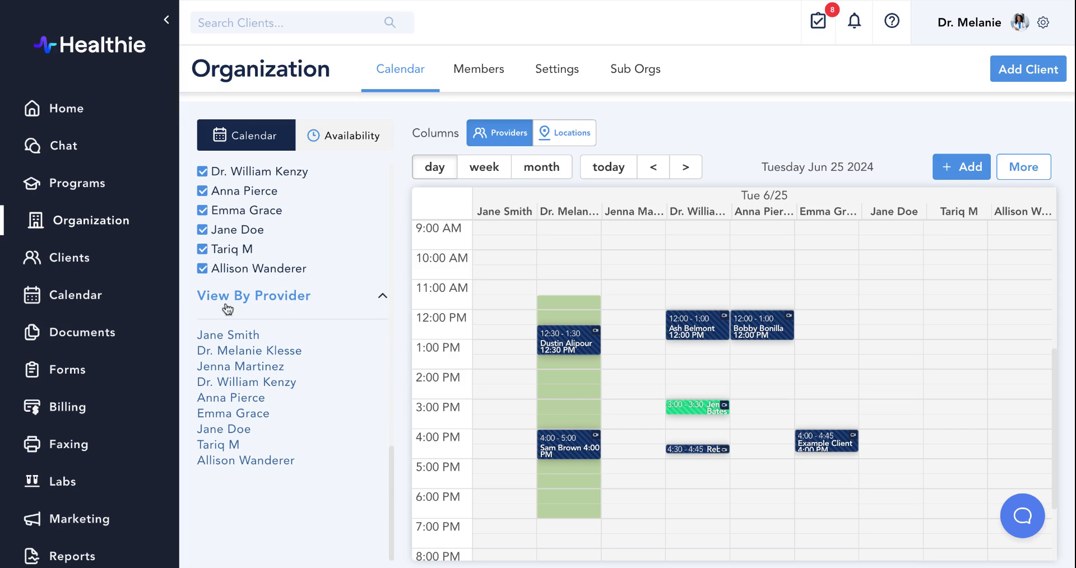
Step: Open the organization owner's individual calendar from the View By Provider list and review its filters
click(235, 352)
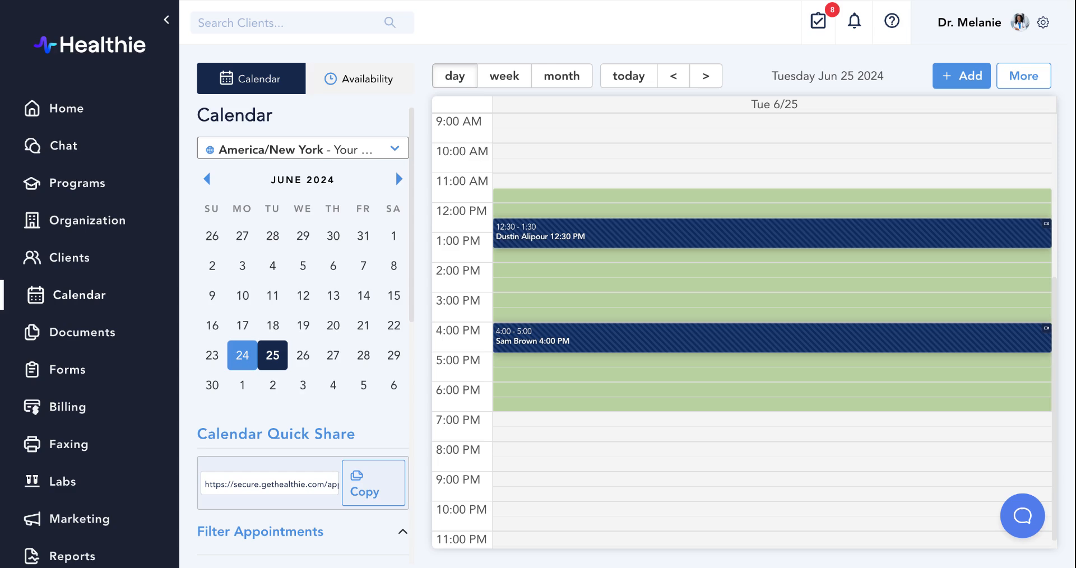
scroll(395, 170, down, 10)
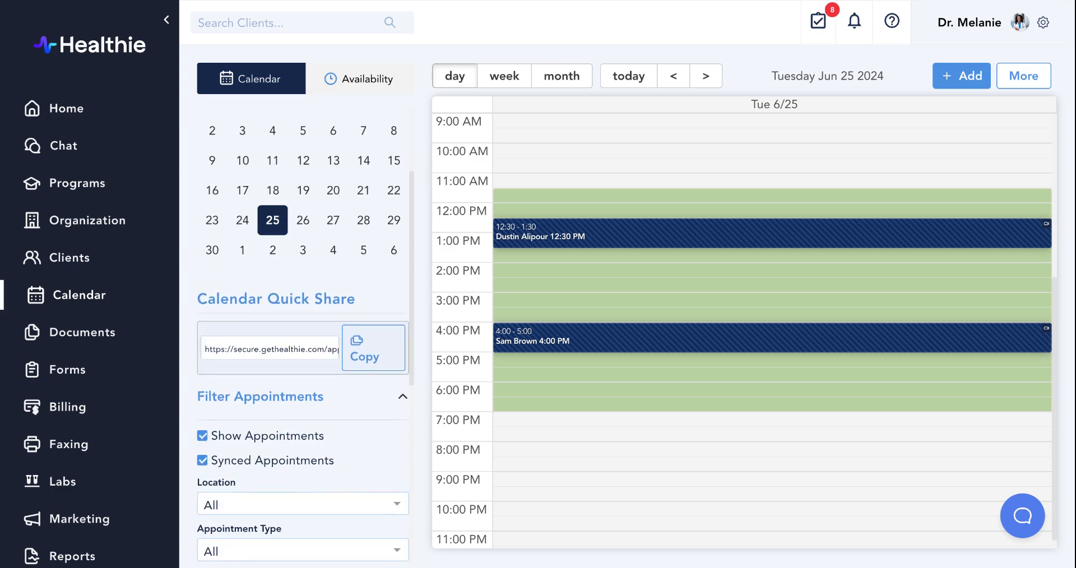
scroll(232, 395, down, 1)
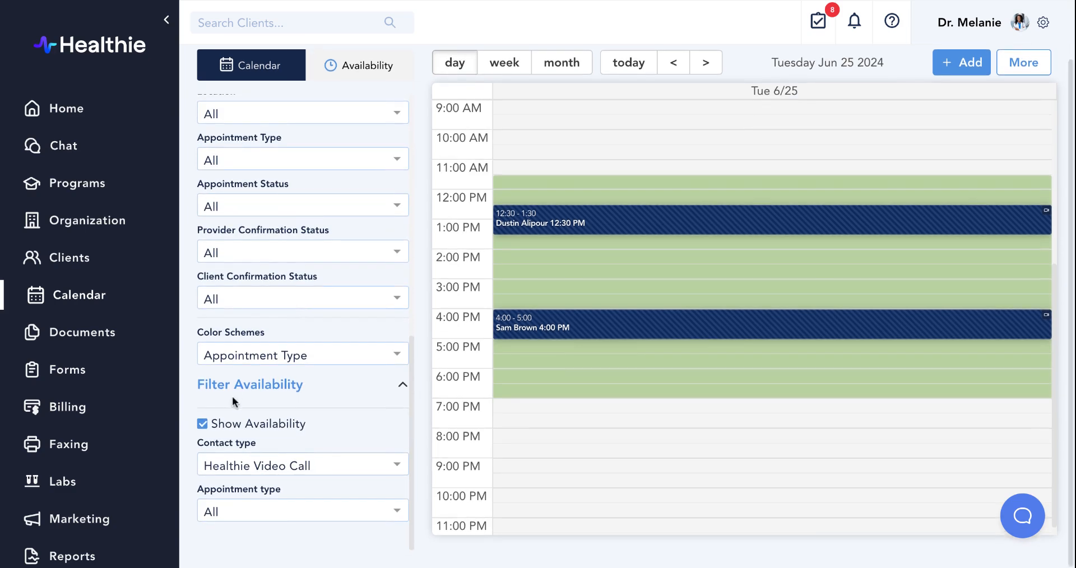
Step: Turn the provider calendar's Show Availability, Show Appointments and Synced Appointments filters off and on again
click(237, 433)
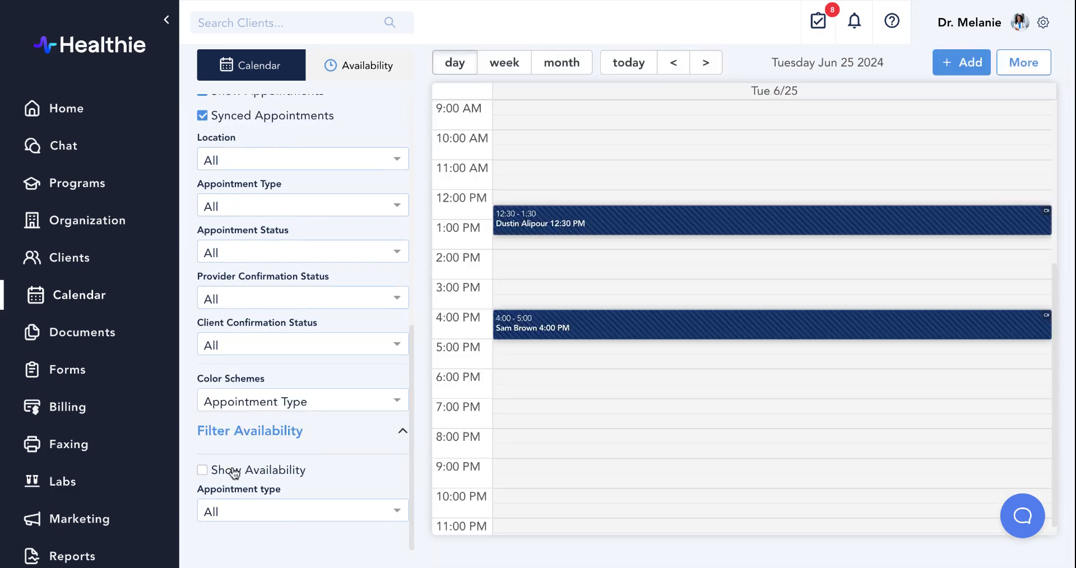
click(234, 472)
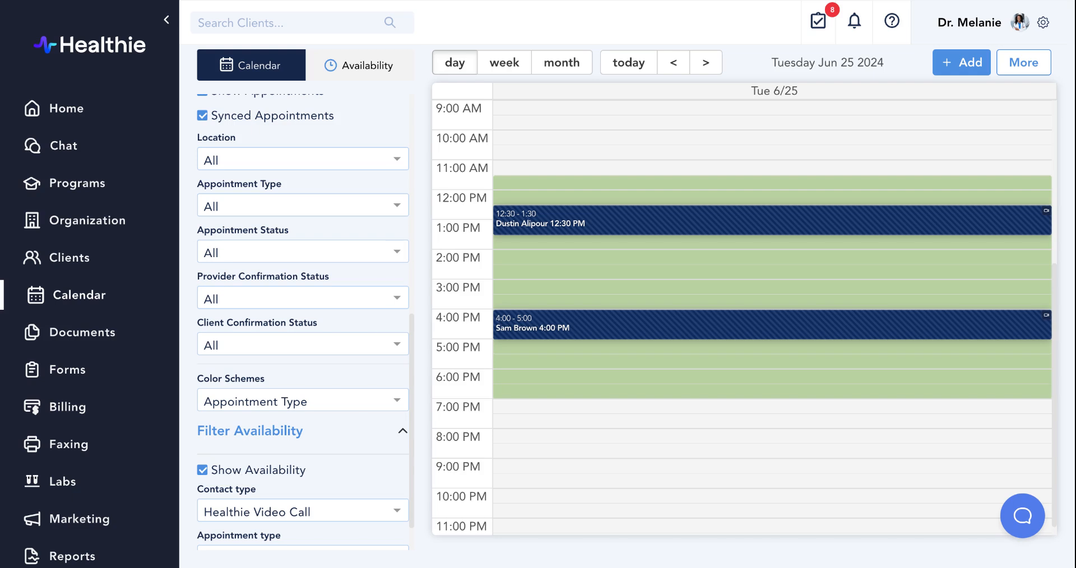
scroll(236, 344, up, 5)
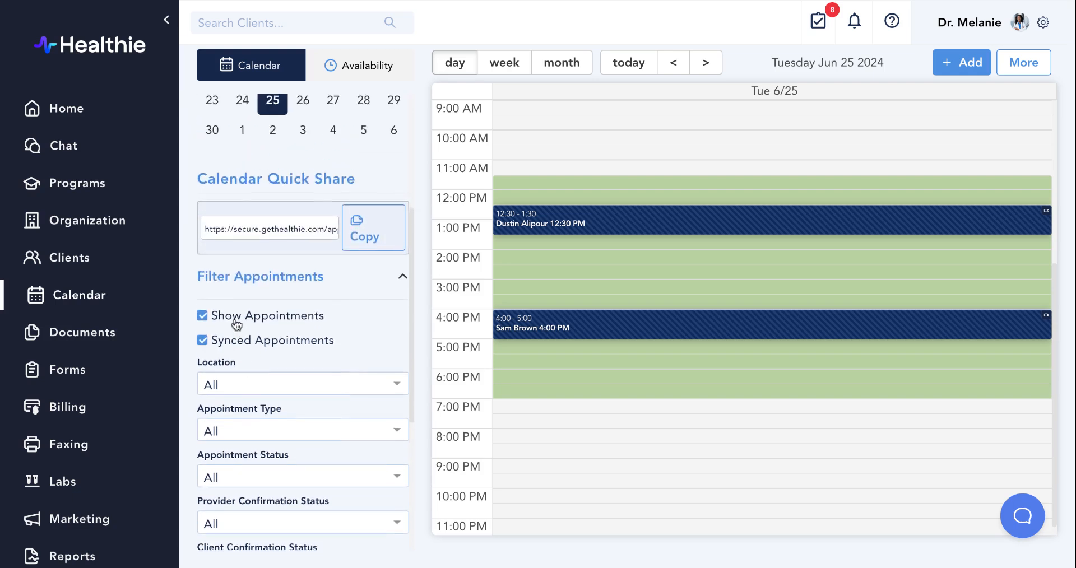
click(235, 323)
click(235, 323)
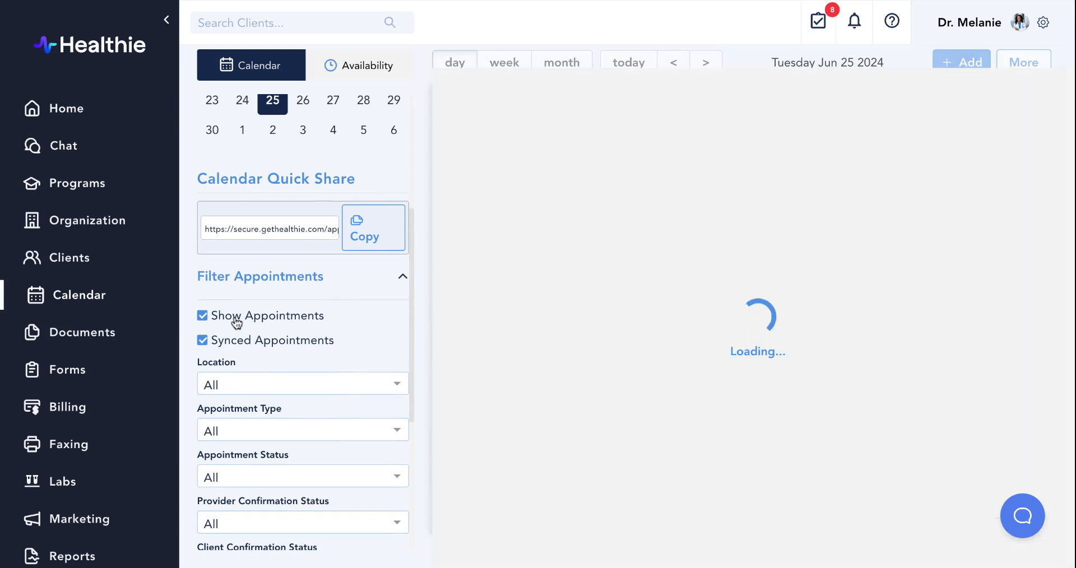
click(232, 346)
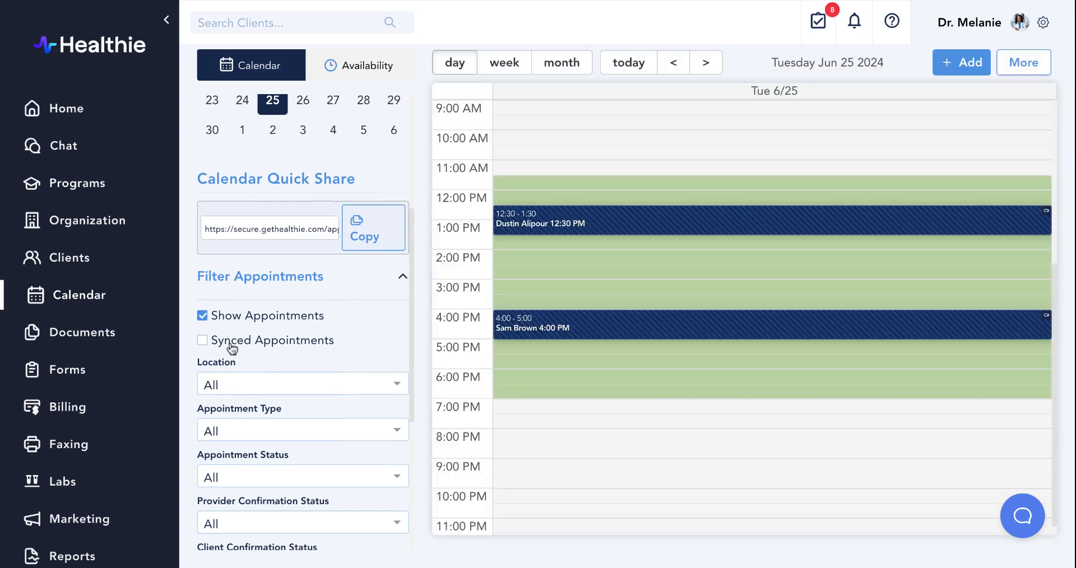
click(231, 346)
Step: Return to the organization calendar, start adding an entry, and review the Group Session and Block forms
click(89, 221)
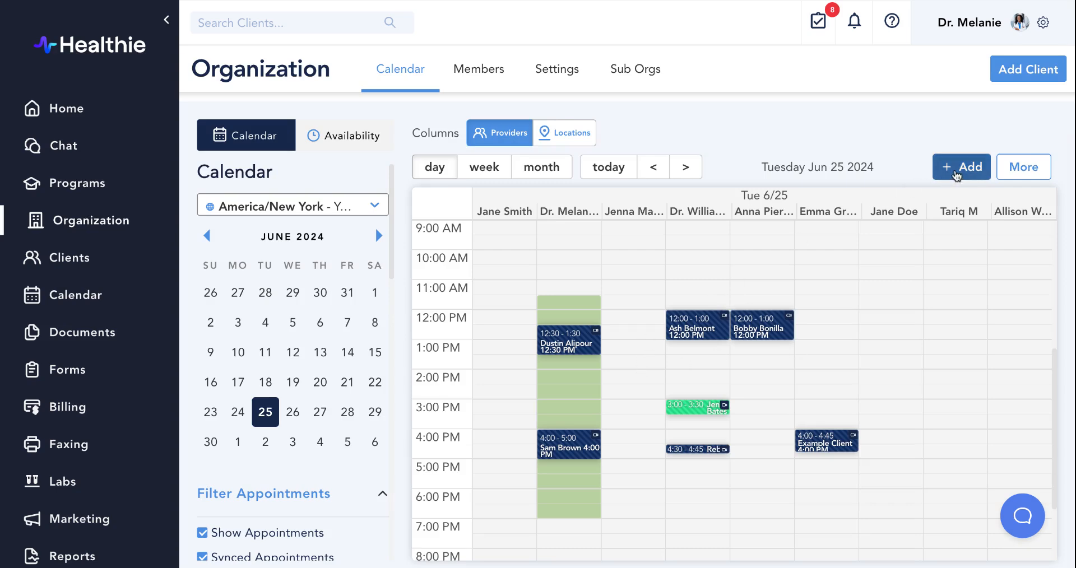
click(956, 175)
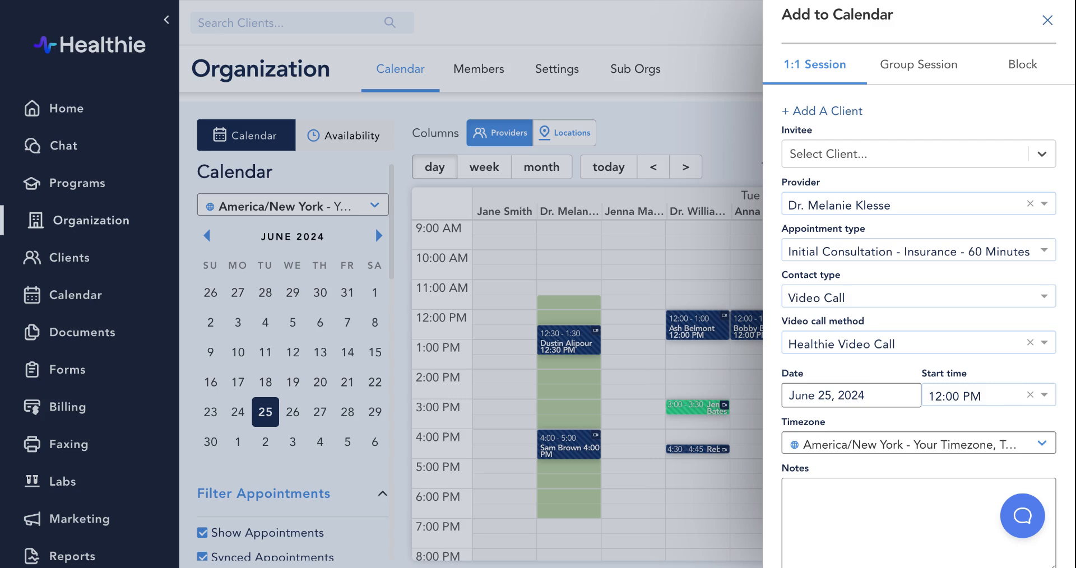
click(924, 72)
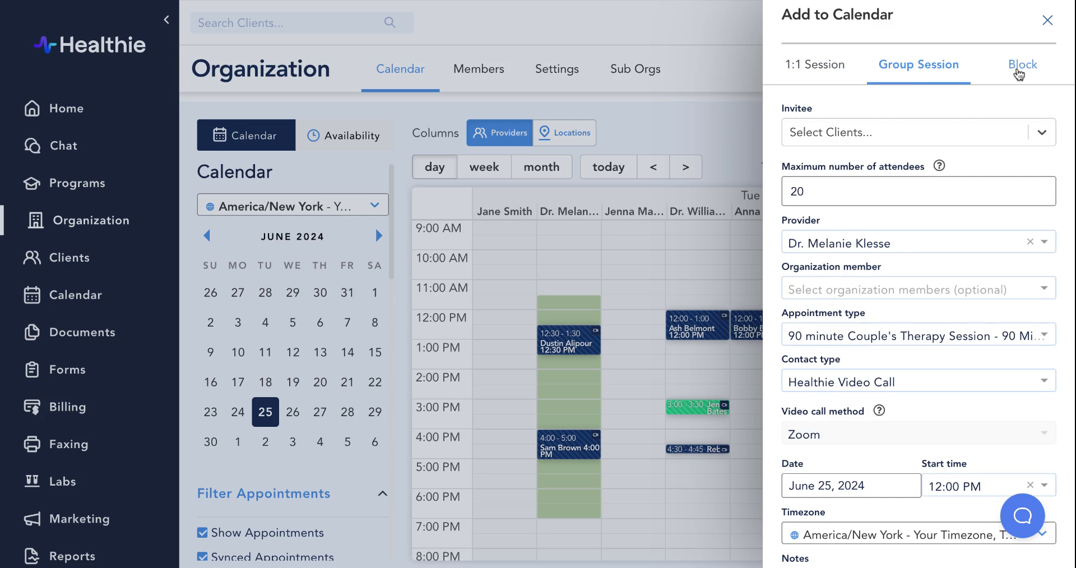
click(1018, 71)
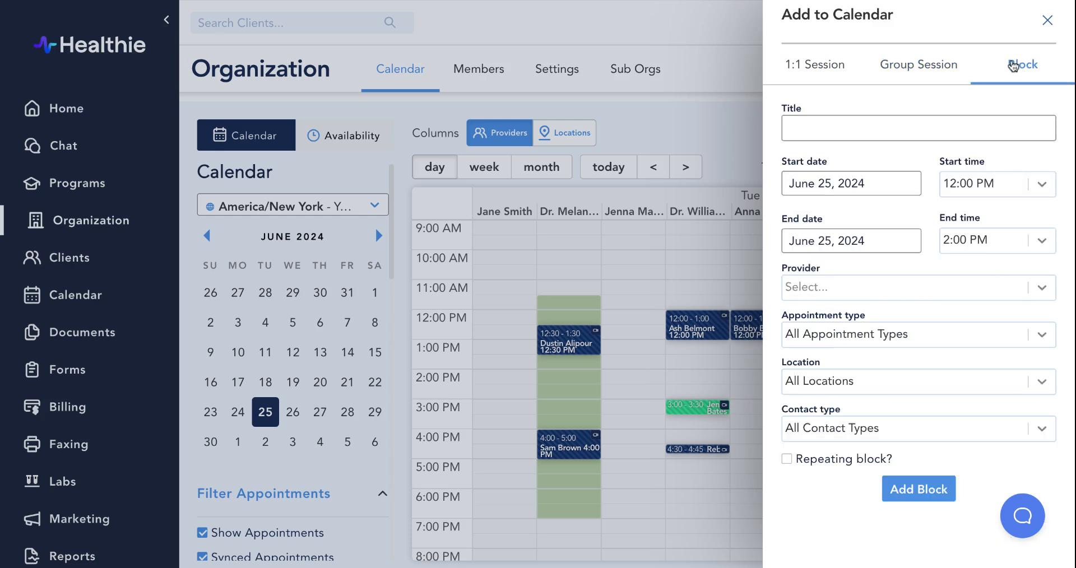
Step: Add a 1:1 session on June 25, 2024 at 12:00 PM for the client with the 12:30 PM appointment, keeping the preset options
click(821, 77)
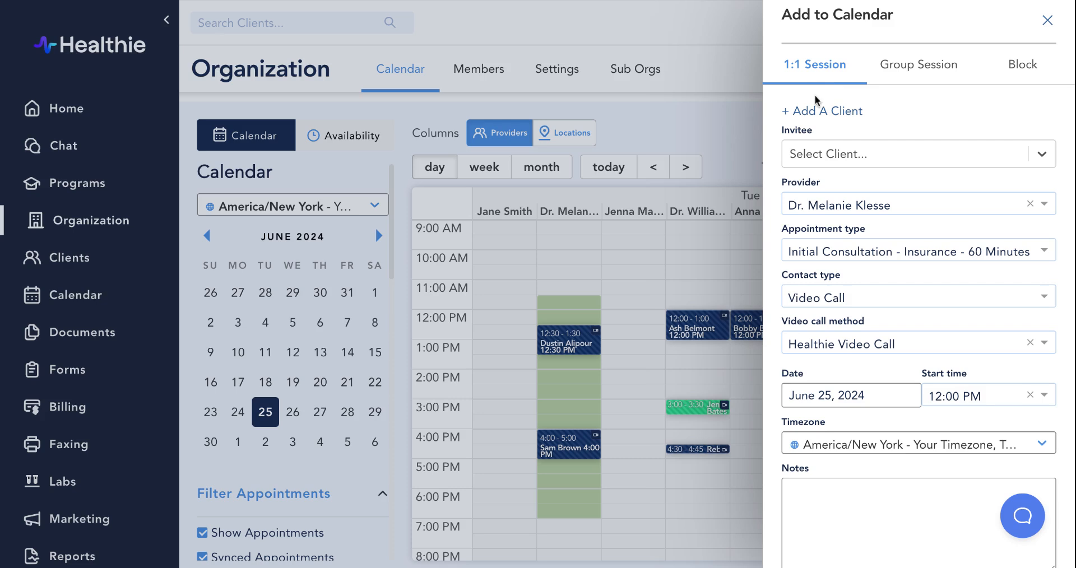
click(828, 154)
click(834, 193)
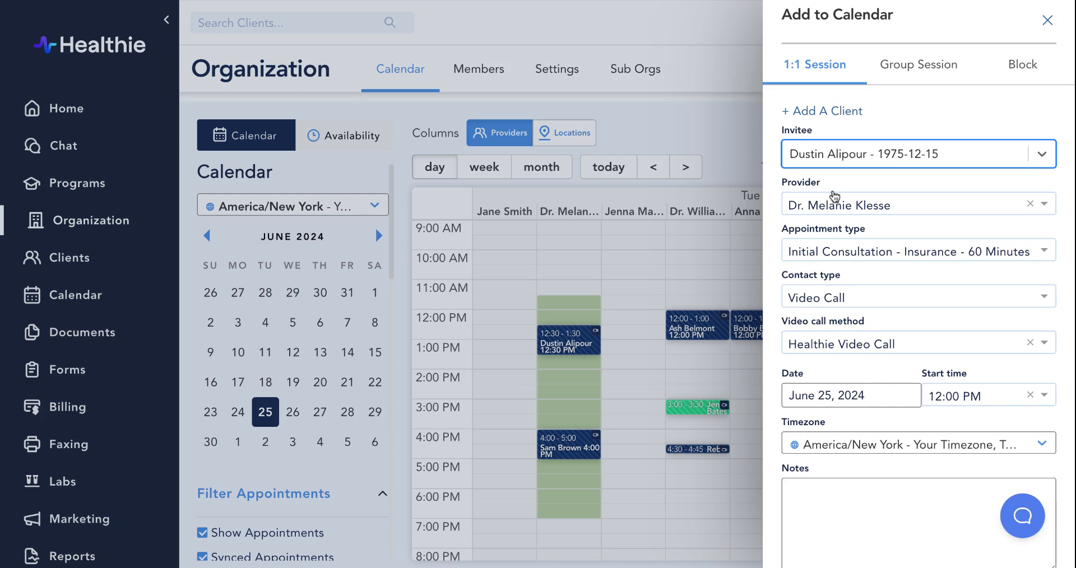
scroll(835, 196, down, 2)
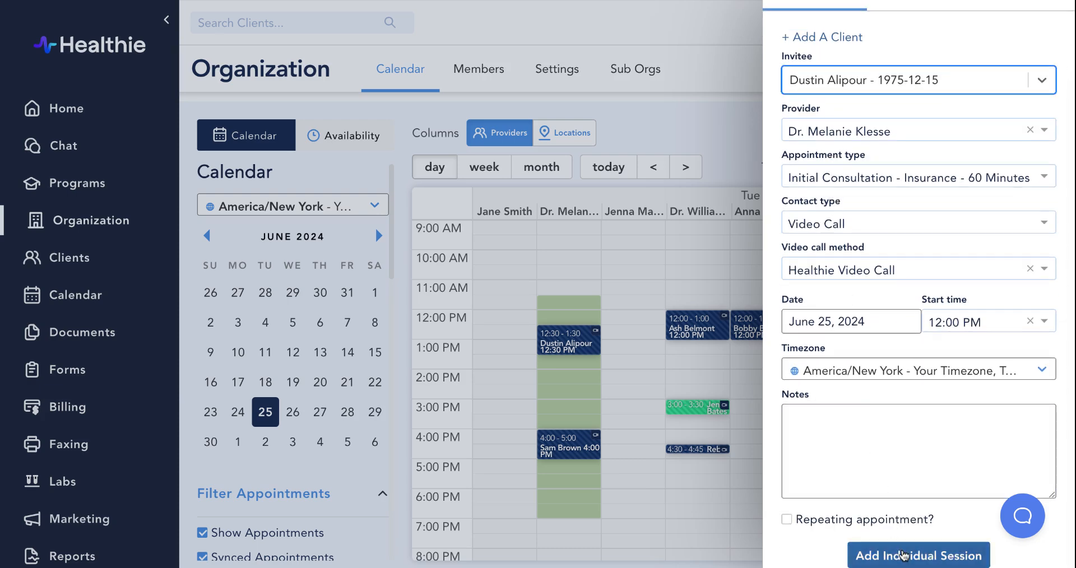
click(903, 555)
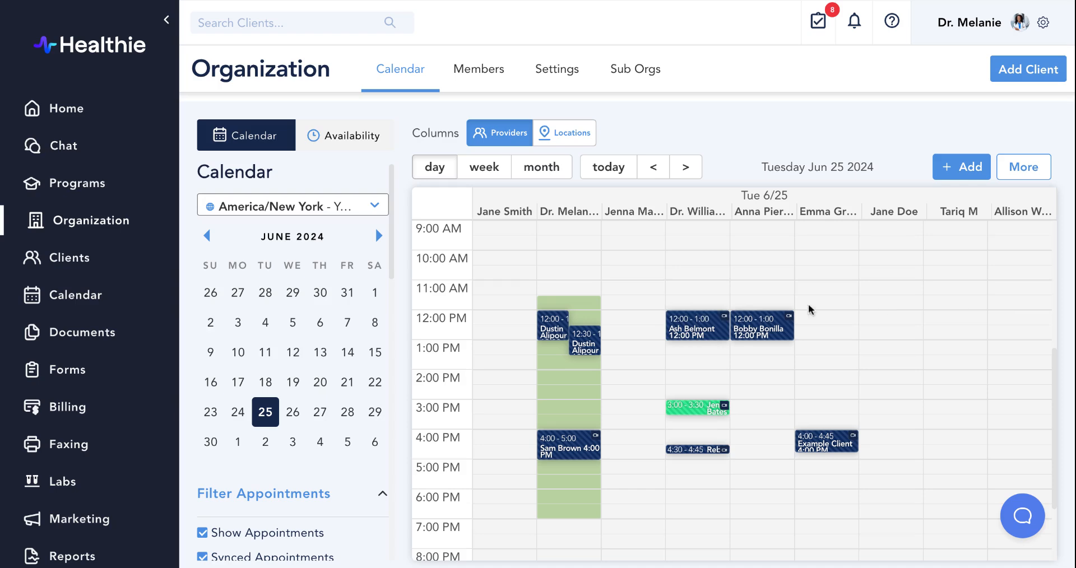
Step: Reassign the organization owner's 4:00 PM one-hour appointment to the fifth provider in the list, update it and save the session details
click(573, 452)
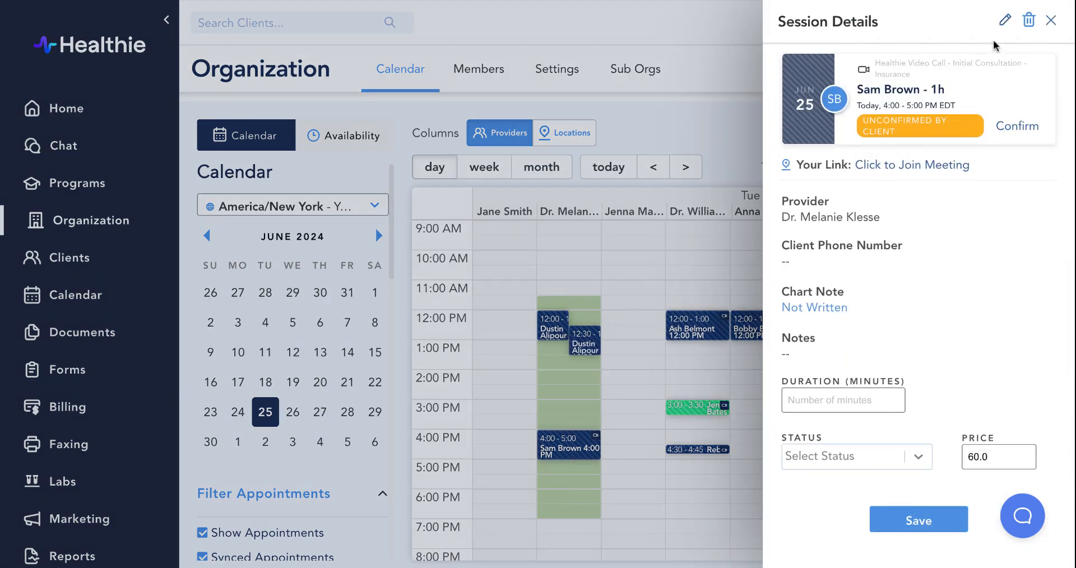
click(1005, 21)
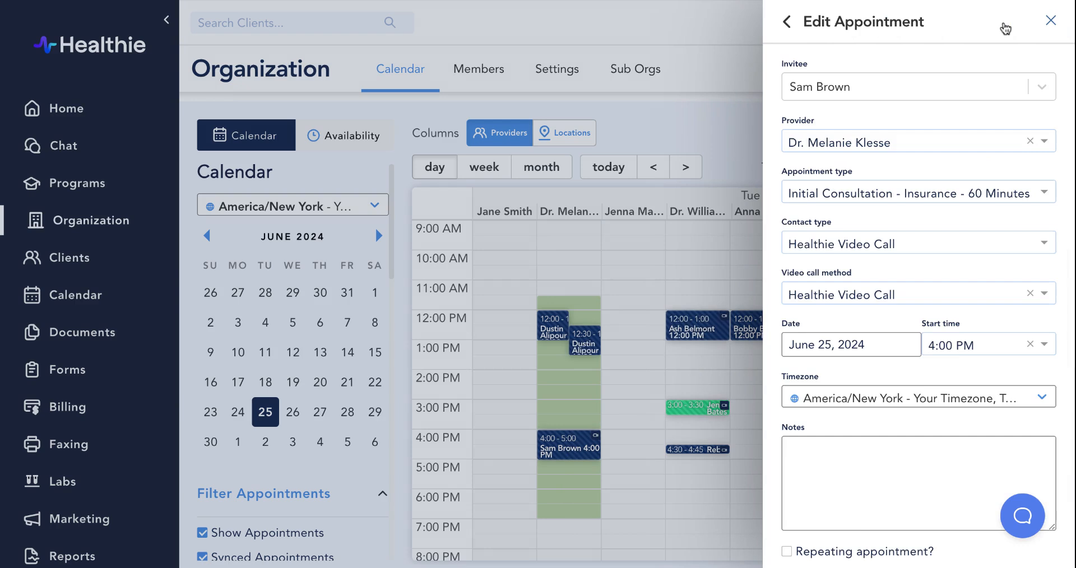
click(932, 149)
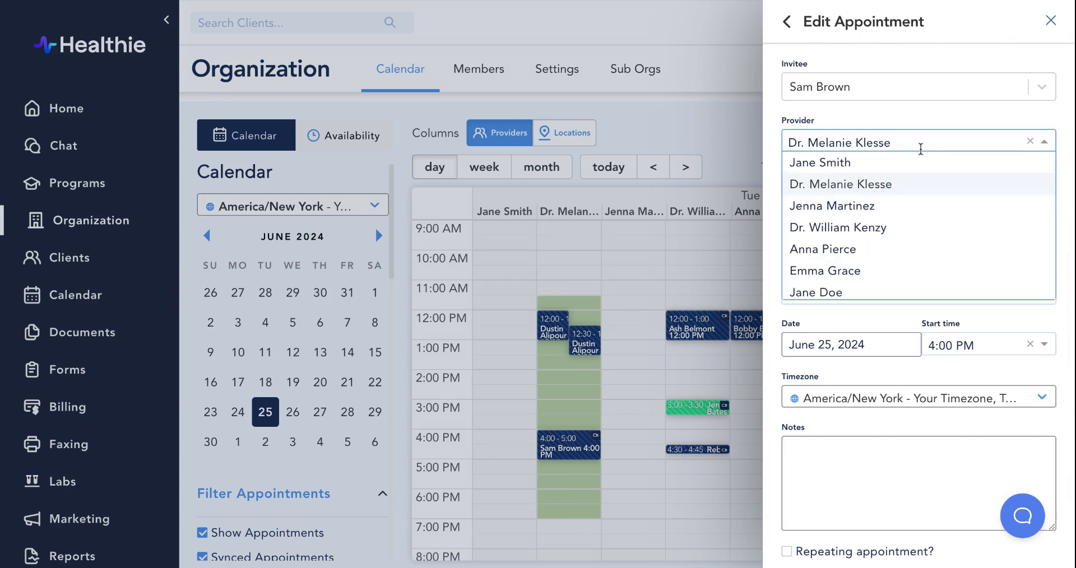
click(861, 248)
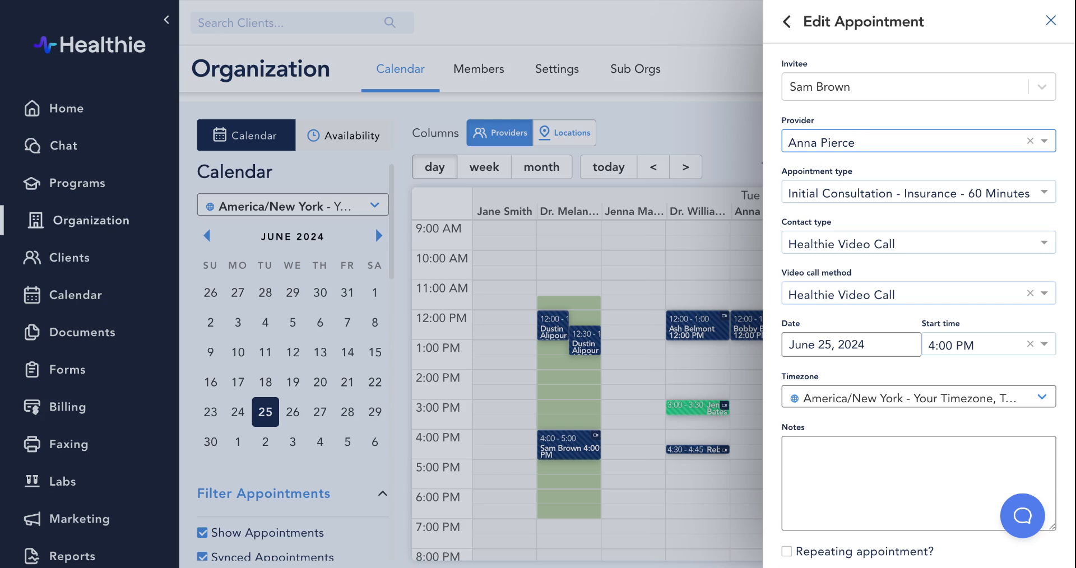
scroll(807, 361, down, 1)
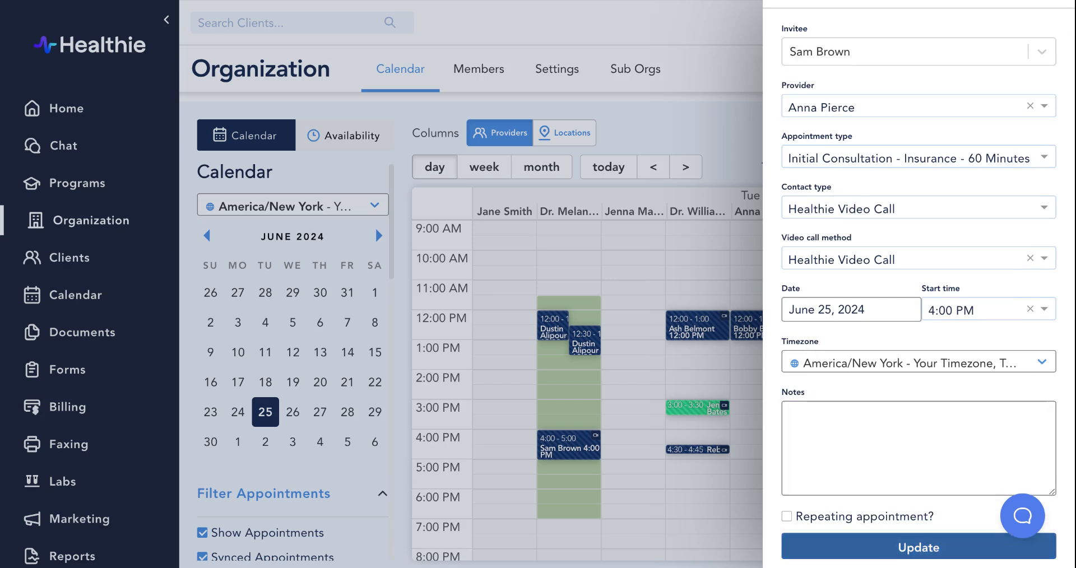
click(901, 547)
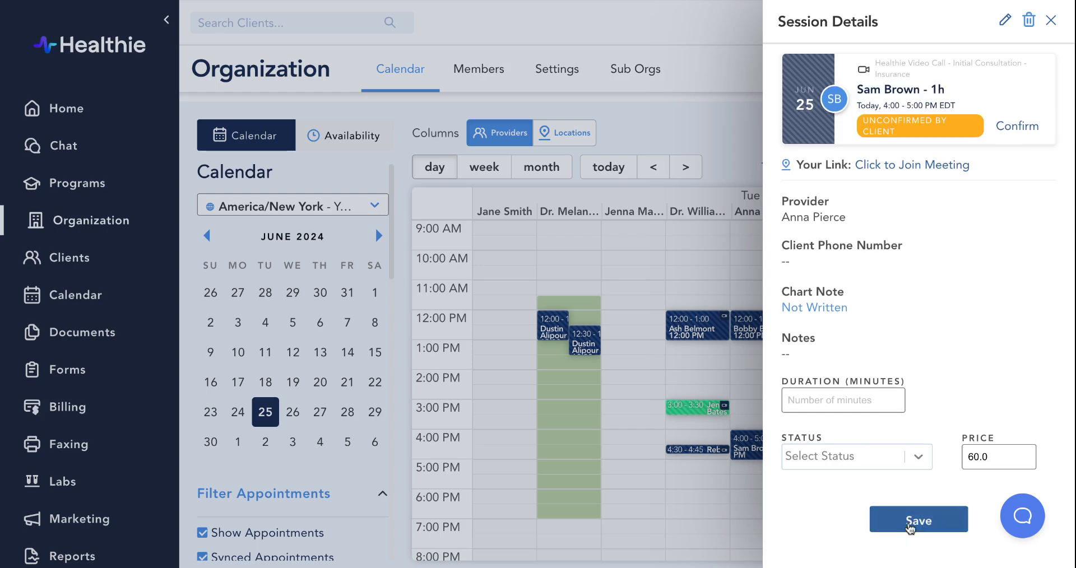
click(909, 525)
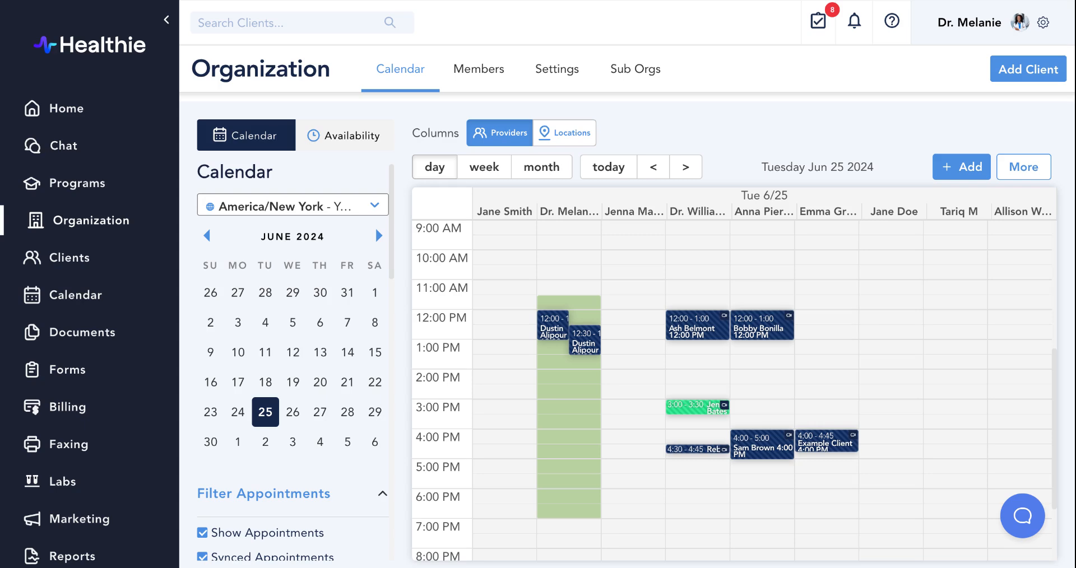
Step: Start a new group session on the organization calendar and invite the Transform Your Health group
click(963, 168)
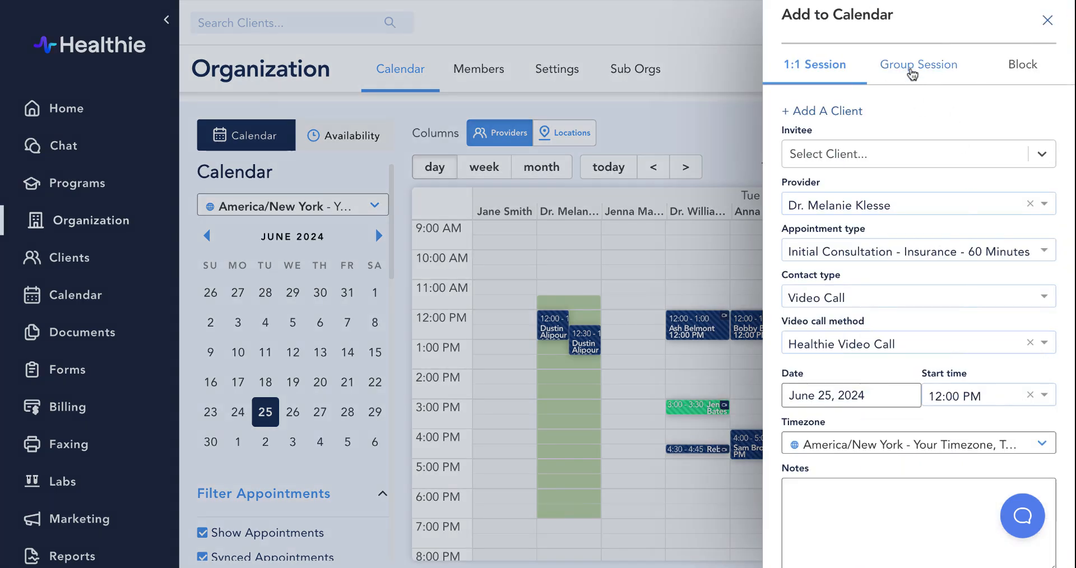
click(912, 70)
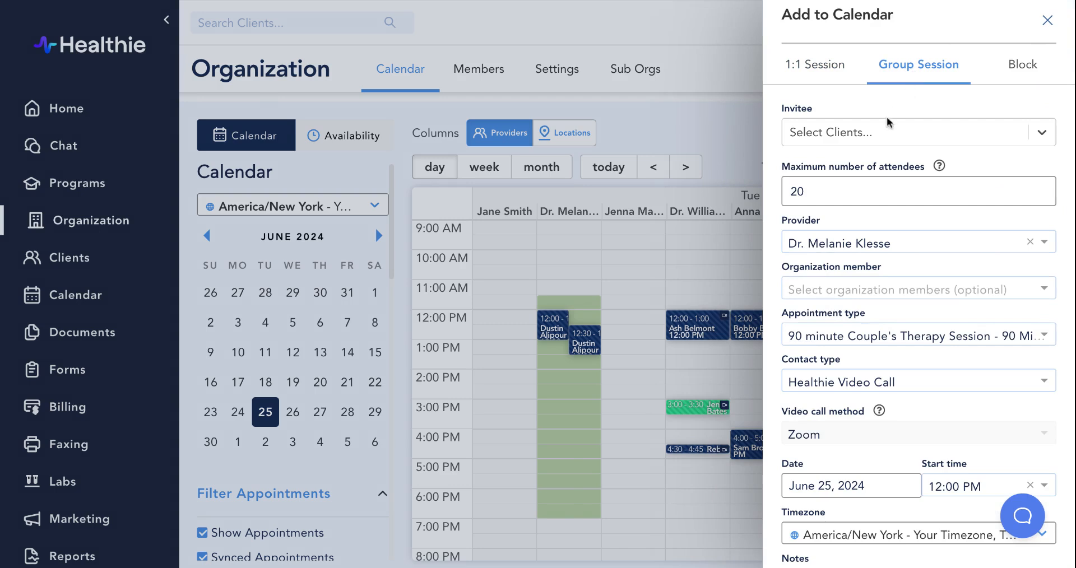
click(885, 133)
click(876, 175)
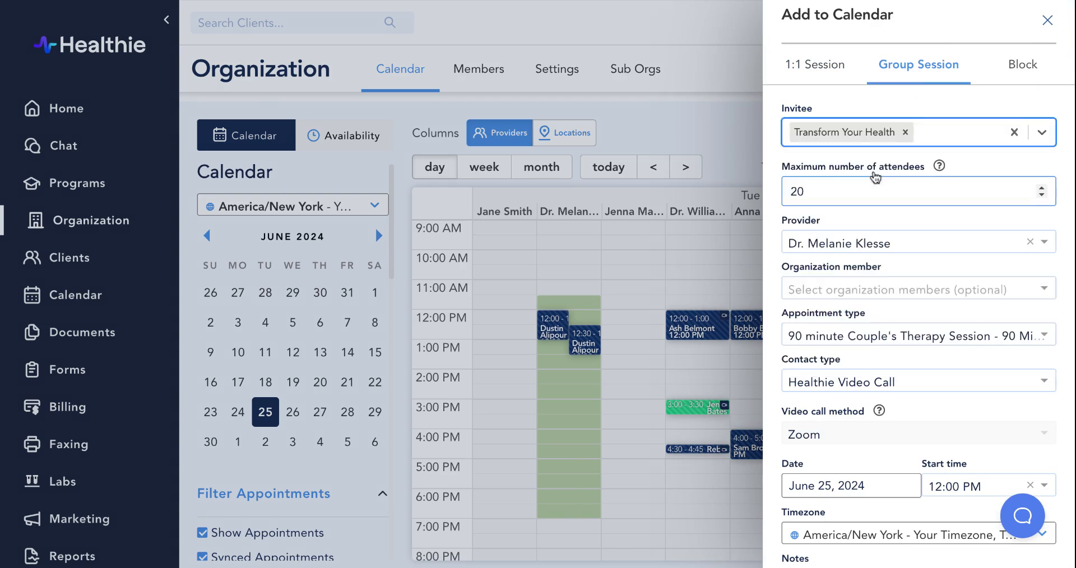
Step: Include the first listed organization member and the doctor with the 3:00 PM appointment, add the group session, and dismiss the notice
click(872, 289)
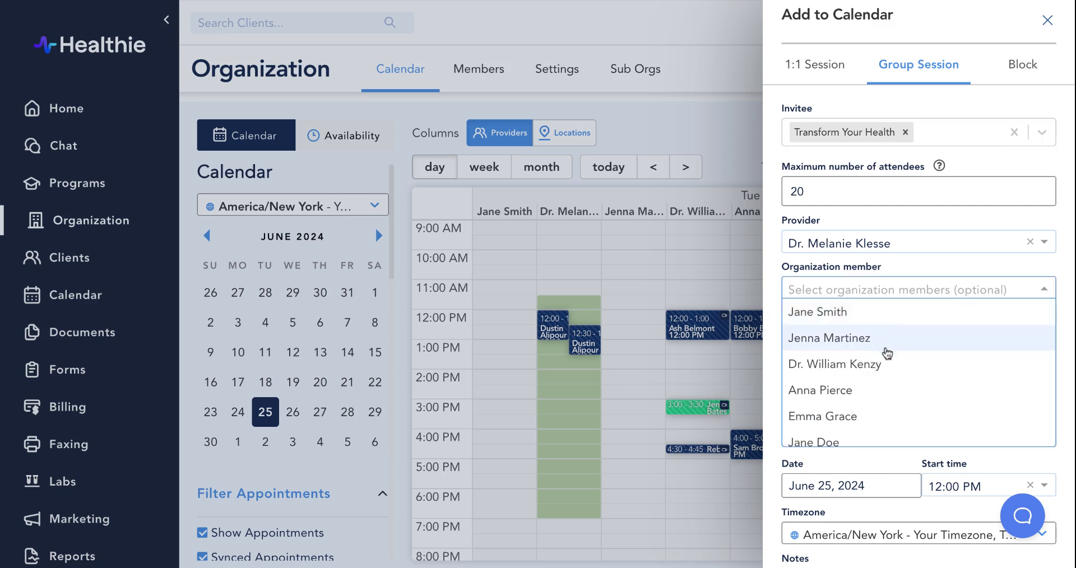
click(882, 317)
click(907, 291)
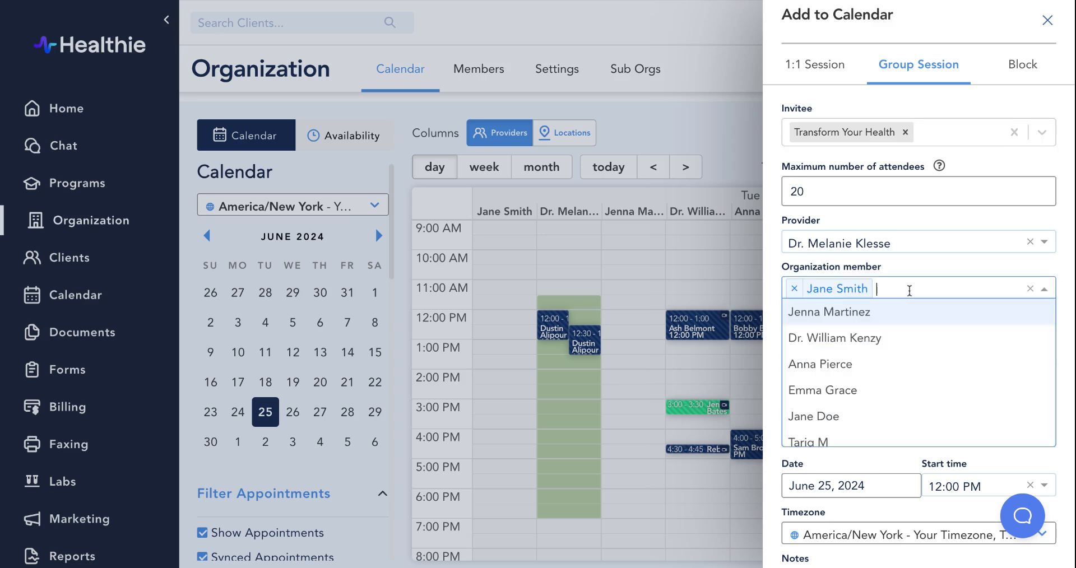
click(890, 347)
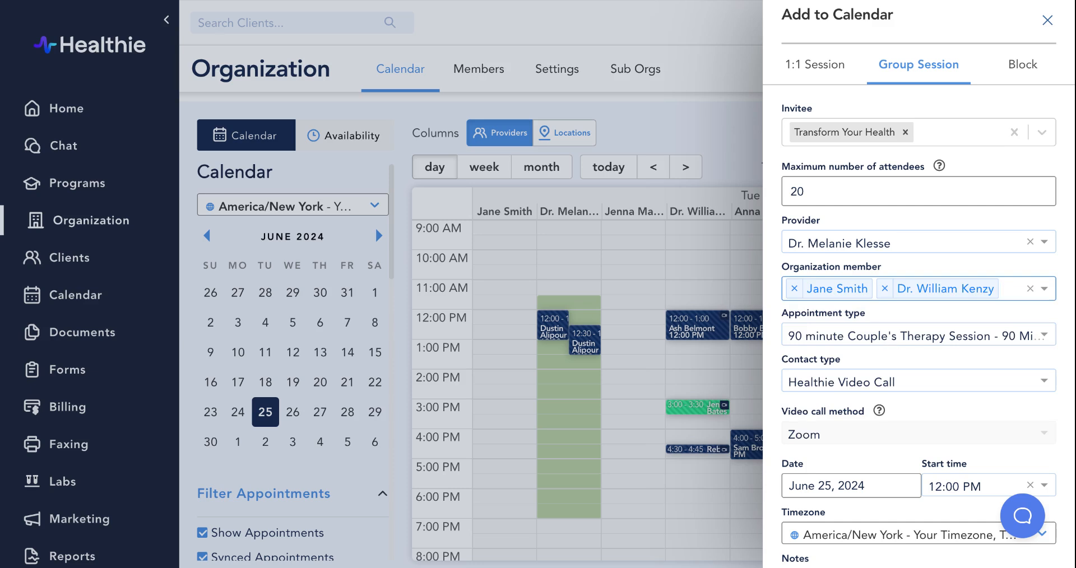
scroll(919, 336, down, 3)
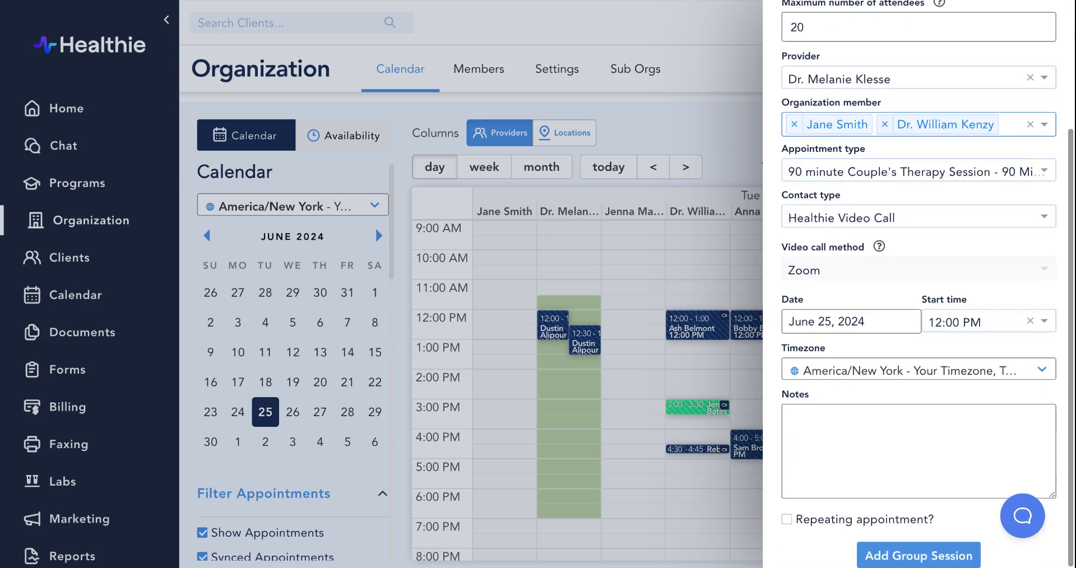
click(919, 556)
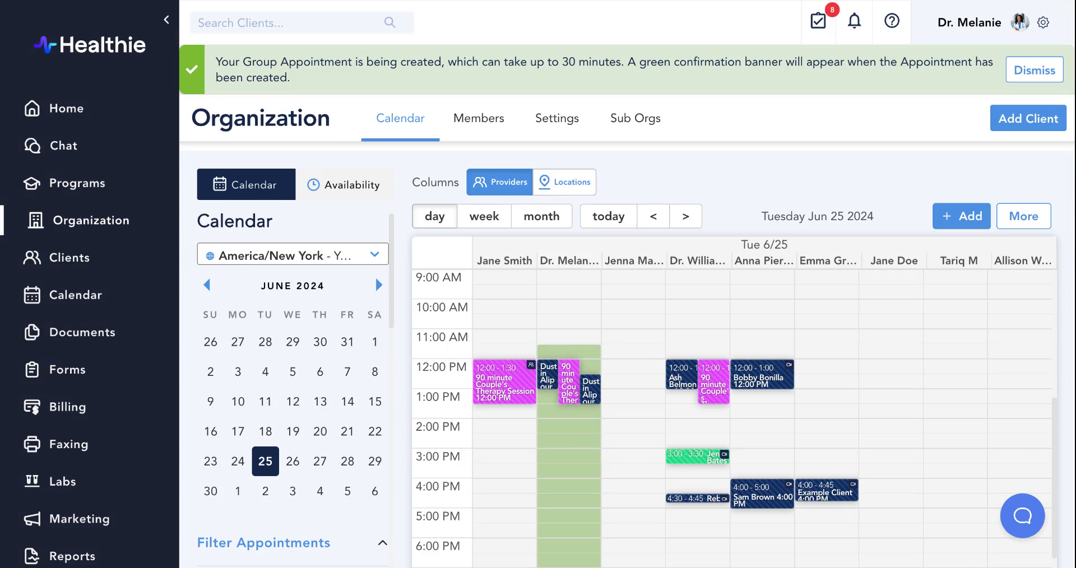
click(1008, 81)
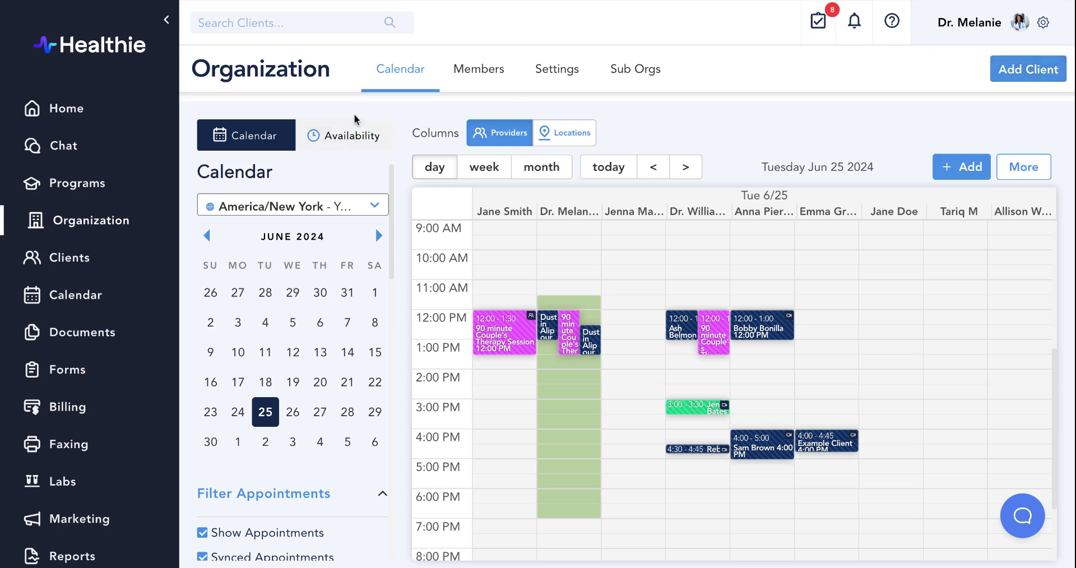
Step: Open the organization's availability, draft a slot on Monday, June 24, 2024 from 12:00 PM to 3:00 PM, and discard it
click(353, 145)
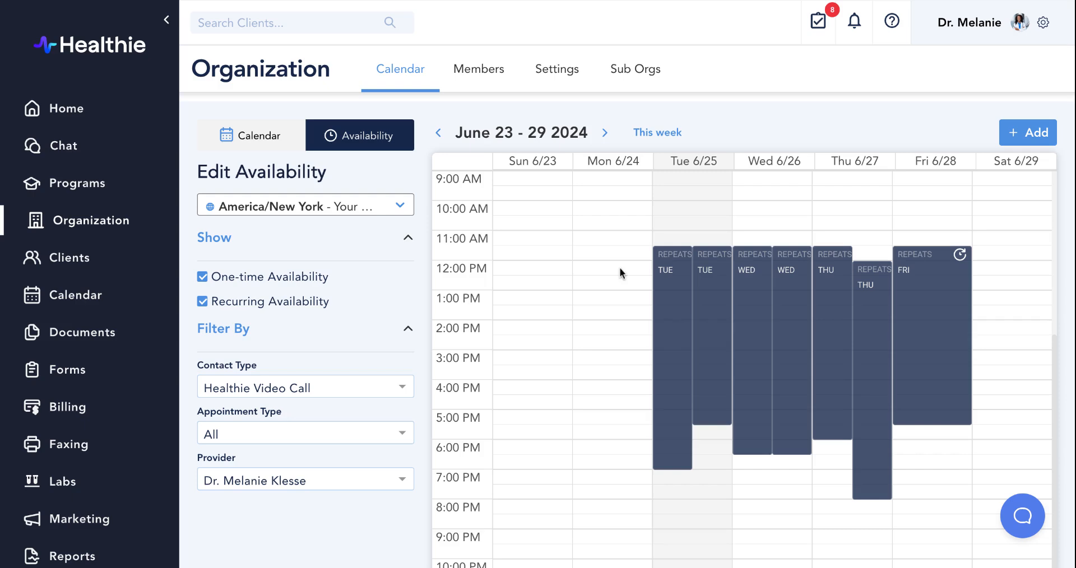
drag(620, 267, 623, 354)
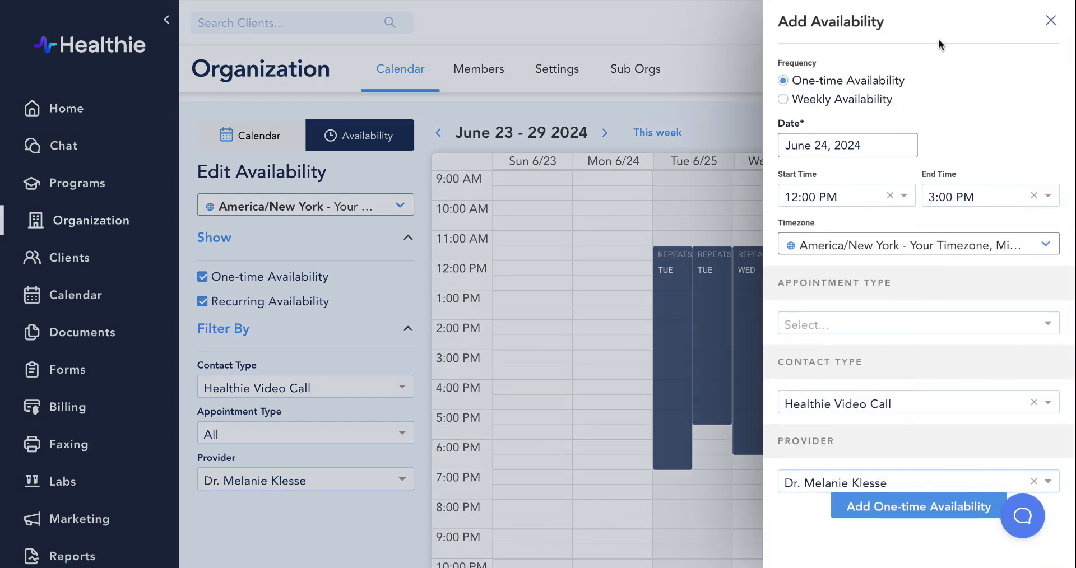
click(1051, 20)
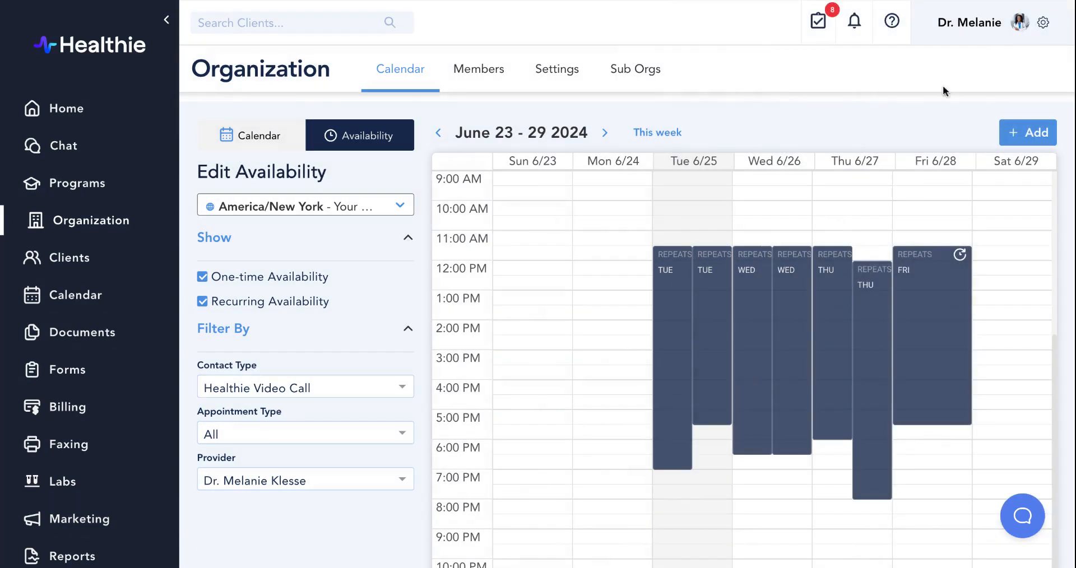
Step: Add weekly Tuesday availability, 2:00 PM to 3:00 PM from June 25, 2024, for the first listed provider and Initial Consultation - Insurance - 60 Minutes
click(1029, 133)
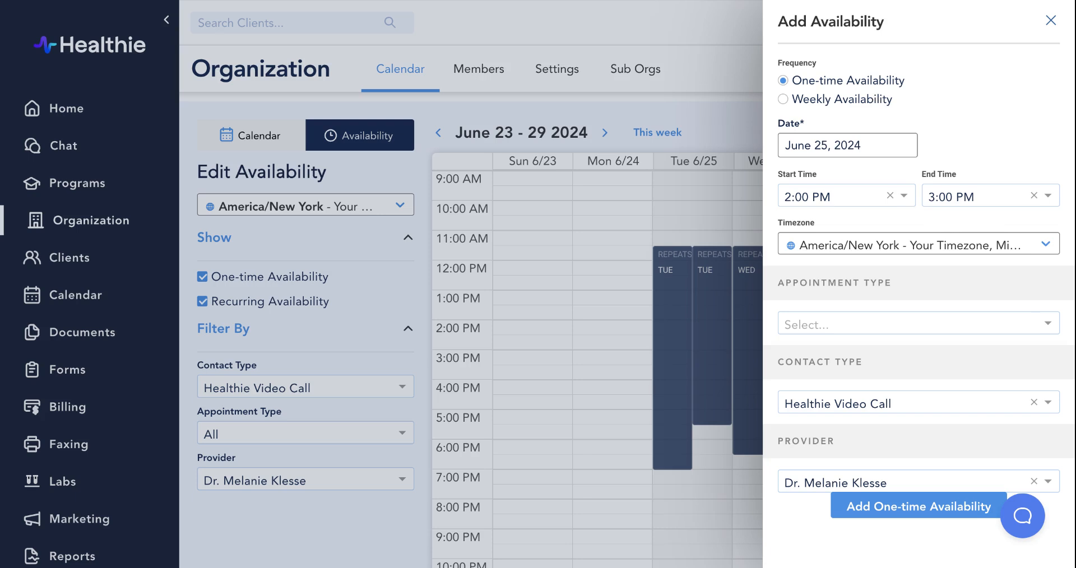
click(829, 99)
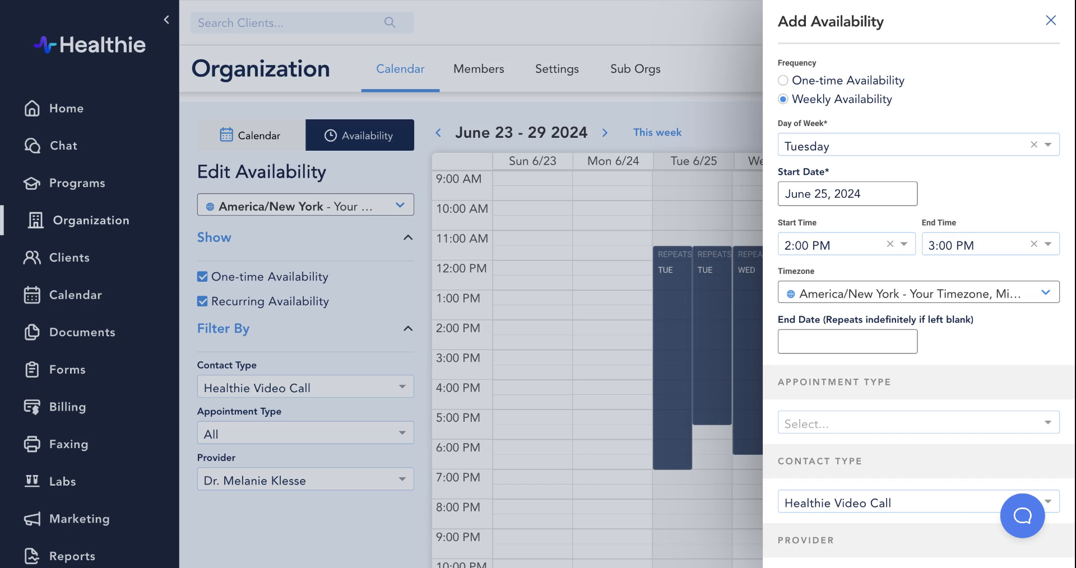
scroll(897, 359, down, 2)
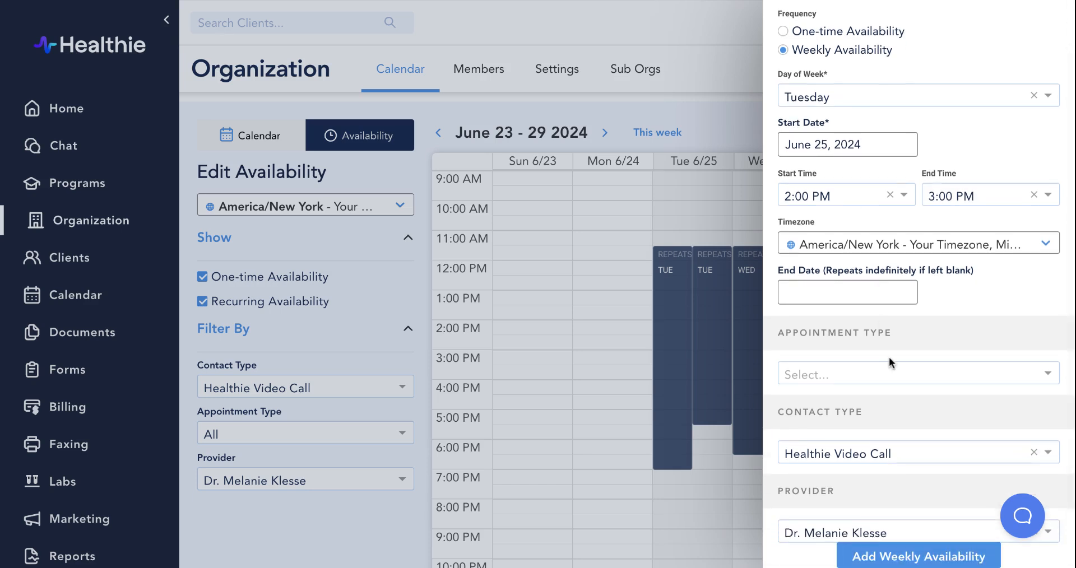
click(817, 537)
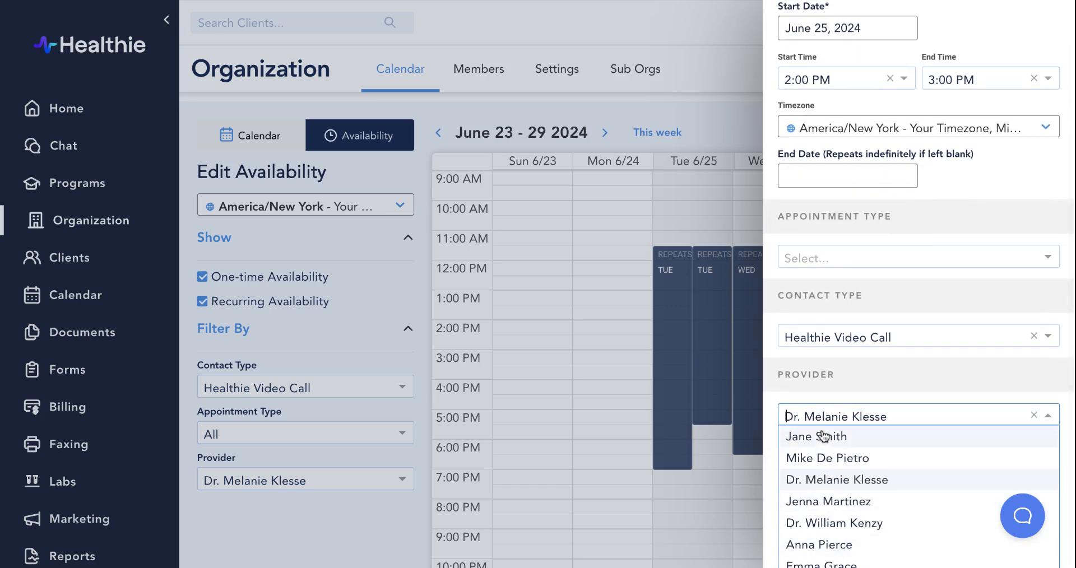
click(824, 436)
click(801, 371)
click(807, 397)
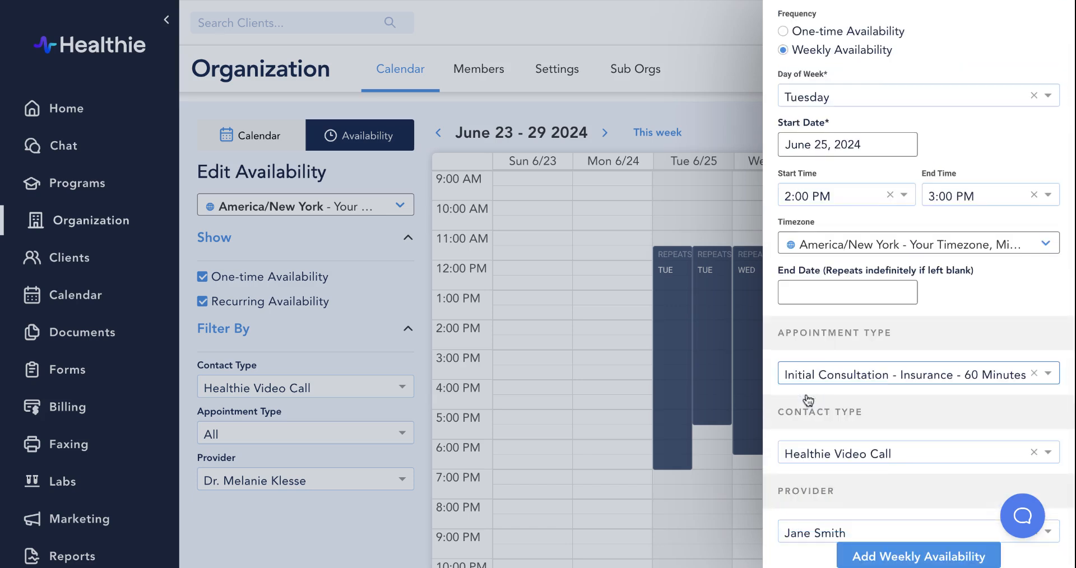
click(908, 552)
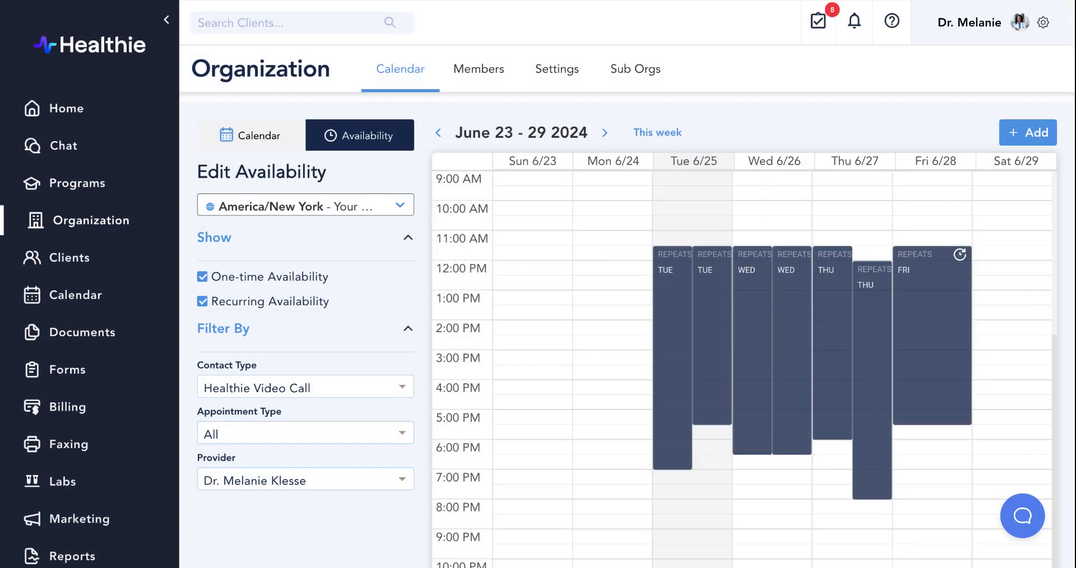